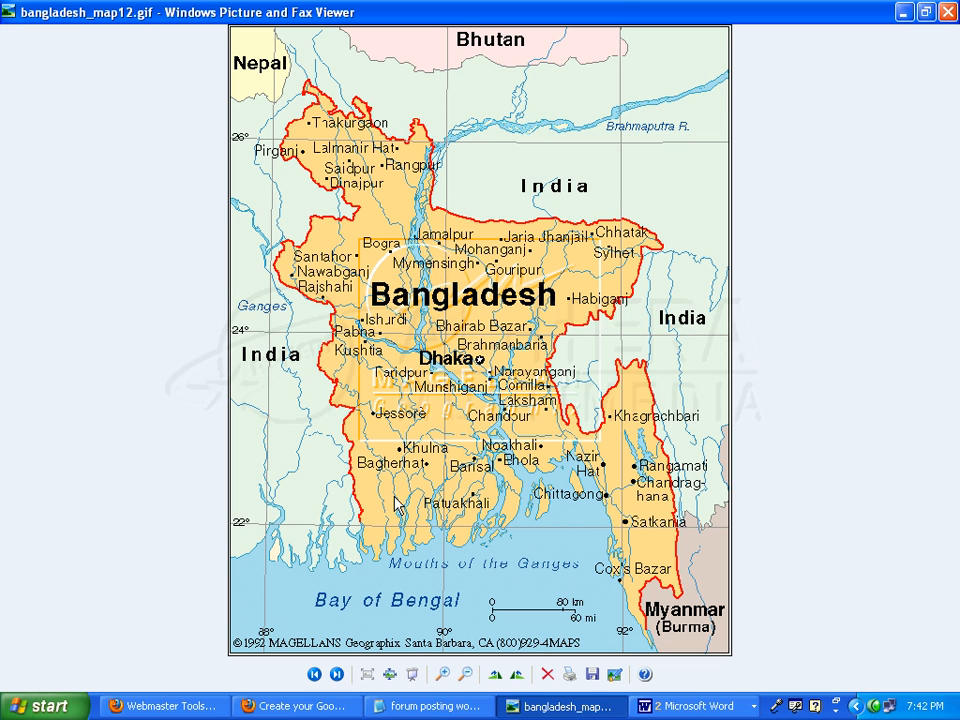
{"action": "left_click", "coordinate": [946, 12]}
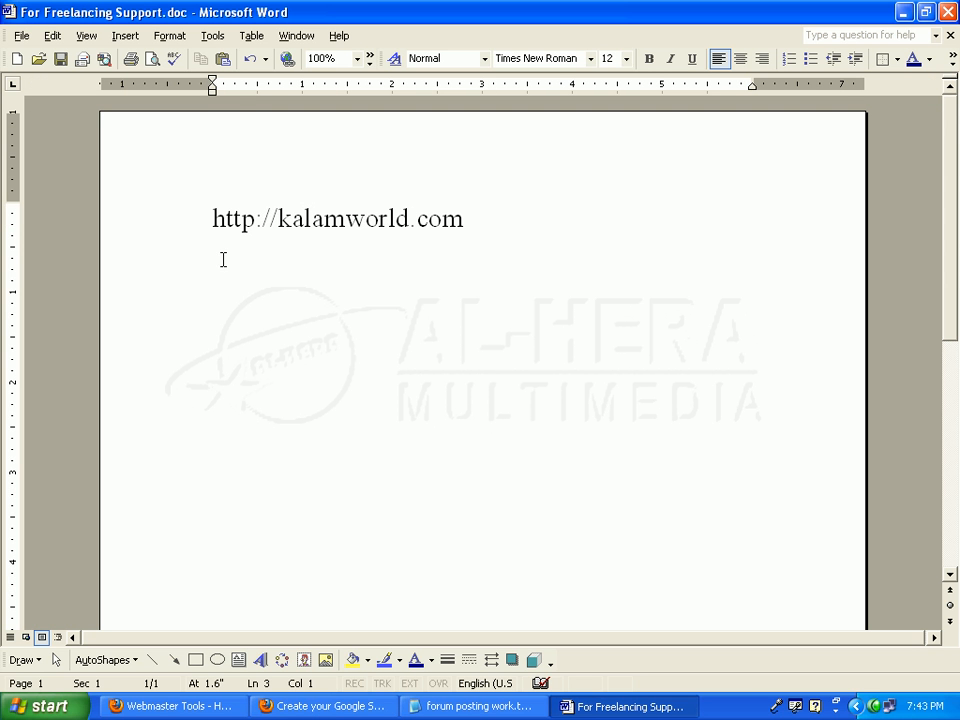
{"action": "left_click_drag", "start_coordinate": [268, 216], "coordinate": [514, 238]}
{"action": "left_click", "coordinate": [521, 232]}
{"action": "left_click", "coordinate": [203, 226]}
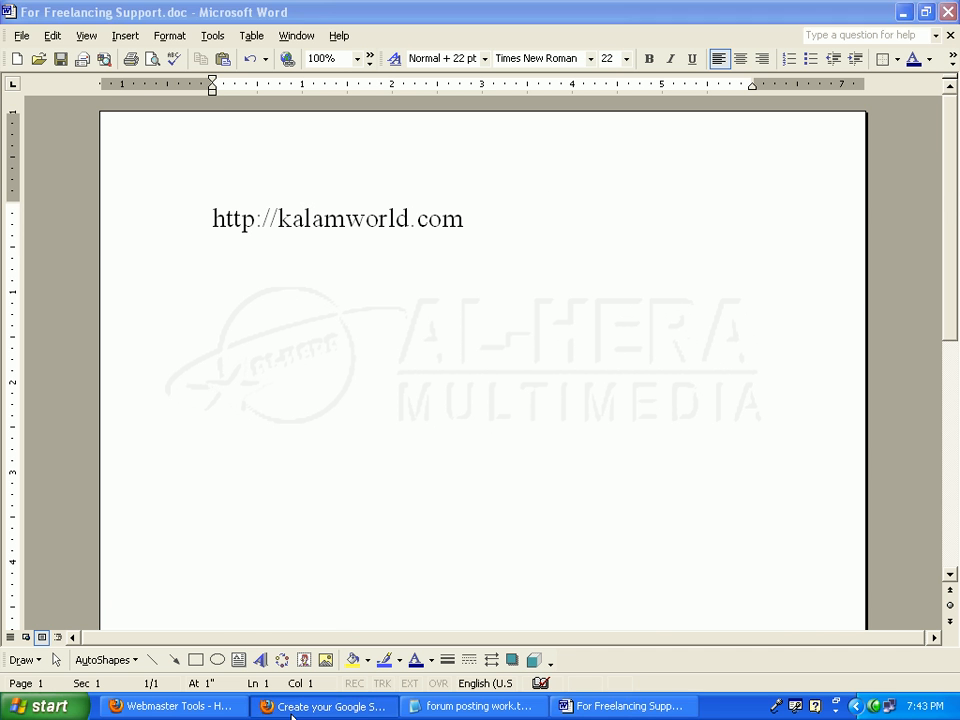
{"action": "left_click", "coordinate": [322, 706]}
{"action": "left_click_drag", "start_coordinate": [951, 299], "coordinate": [951, 223]}
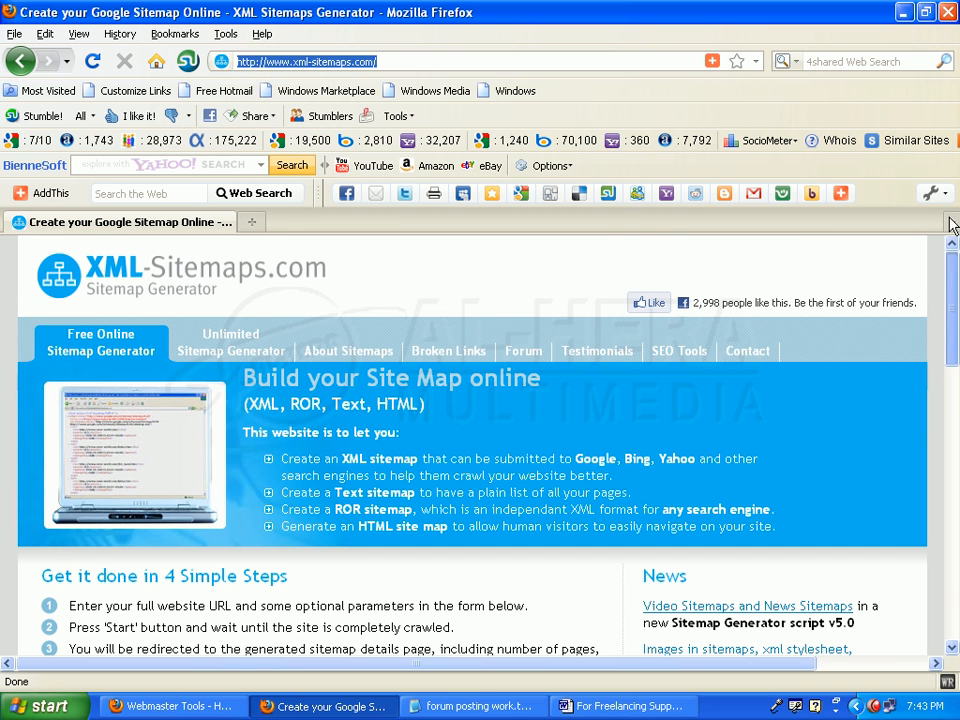
{"action": "left_click", "coordinate": [328, 60]}
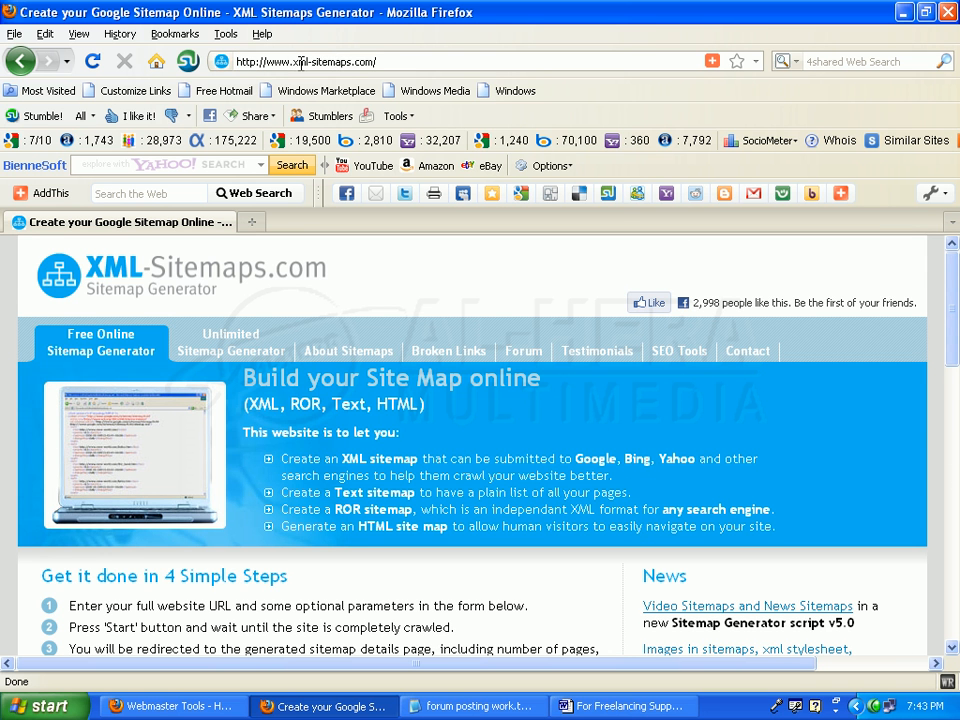
{"action": "left_click_drag", "start_coordinate": [375, 61], "coordinate": [275, 60]}
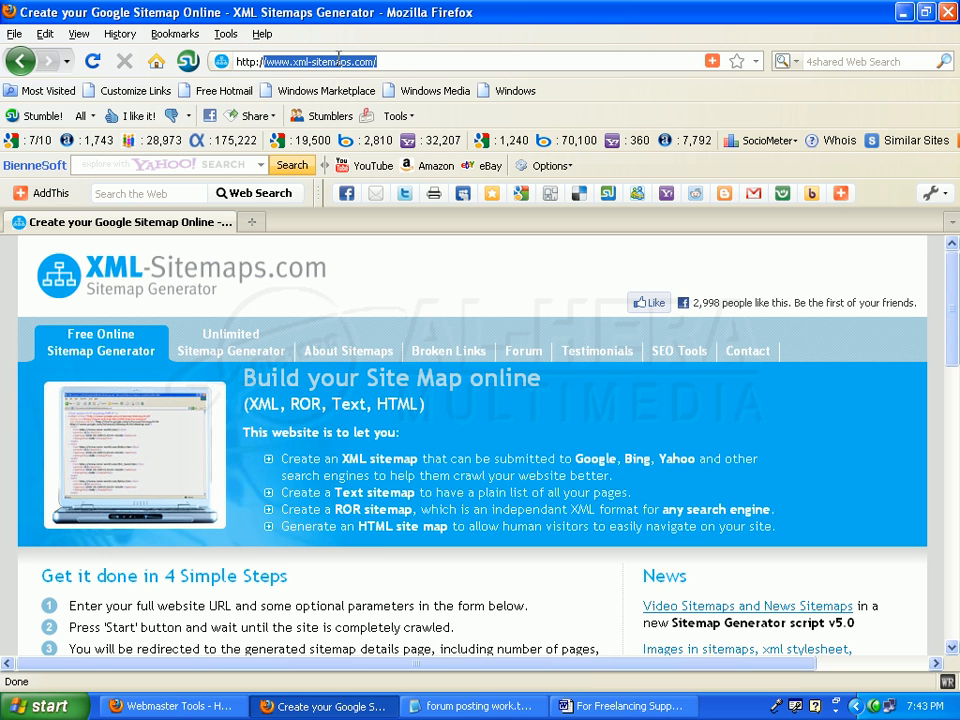
{"action": "left_click", "coordinate": [619, 705]}
{"action": "type", "text": "http://www.xml-sitemaps.com"}
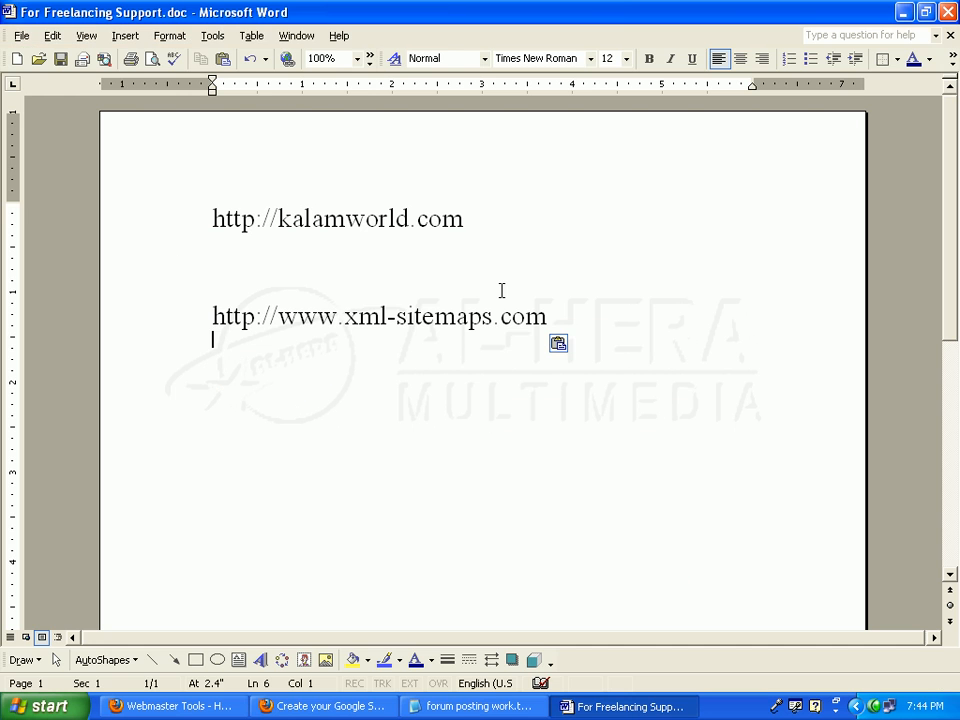
{"action": "left_click", "coordinate": [279, 318]}
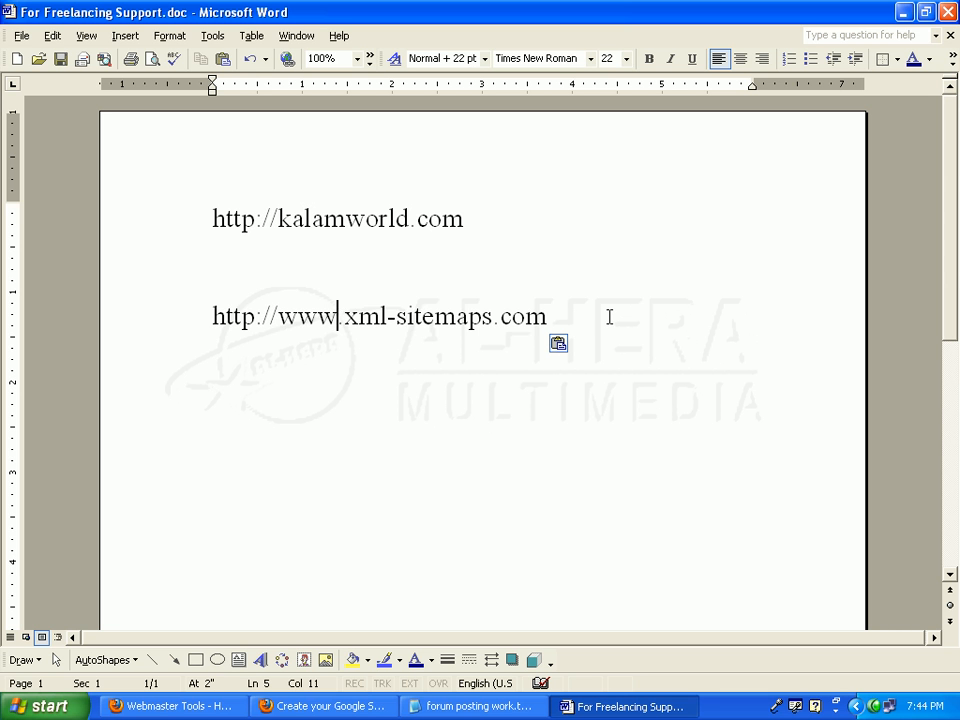
{"action": "left_click_drag", "start_coordinate": [583, 316], "coordinate": [218, 318]}
{"action": "left_click", "coordinate": [338, 372]}
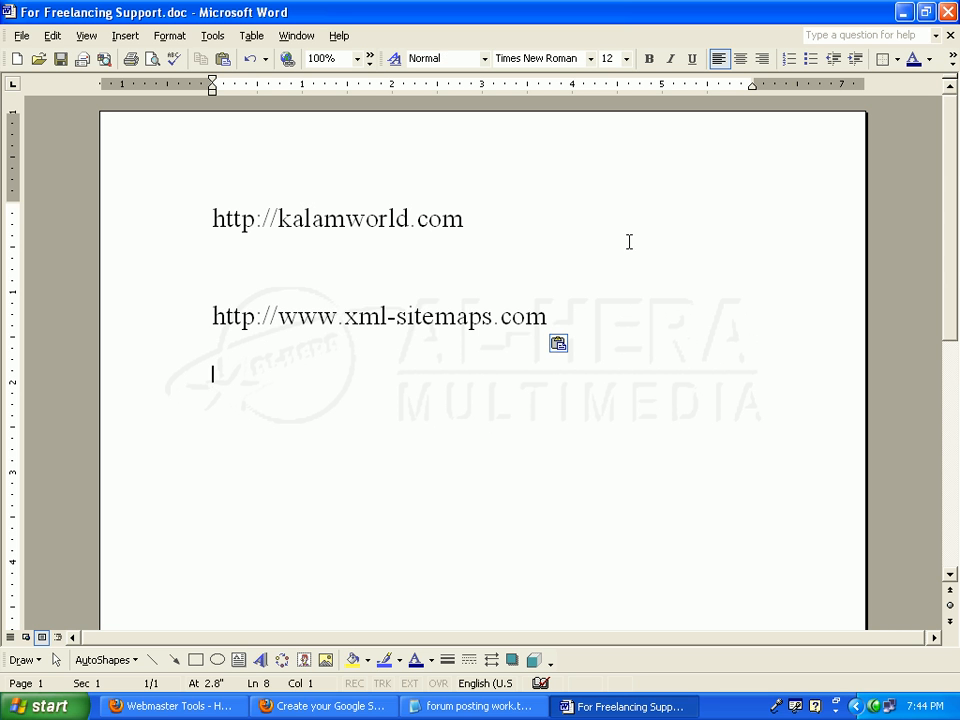
{"action": "left_click", "coordinate": [905, 12]}
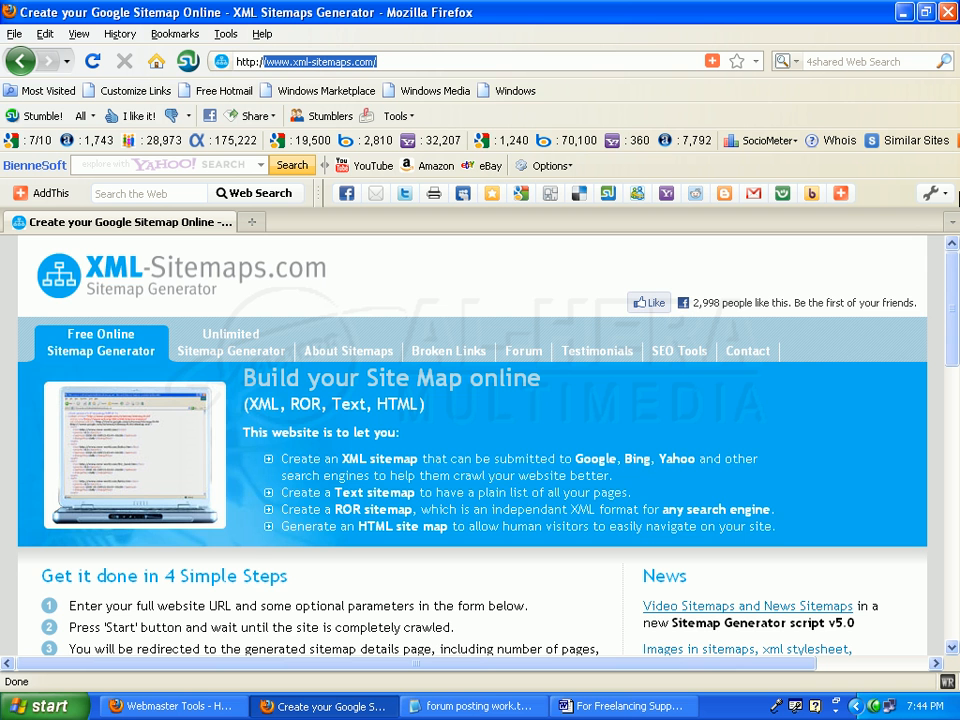
{"action": "left_click_drag", "start_coordinate": [956, 271], "coordinate": [956, 329]}
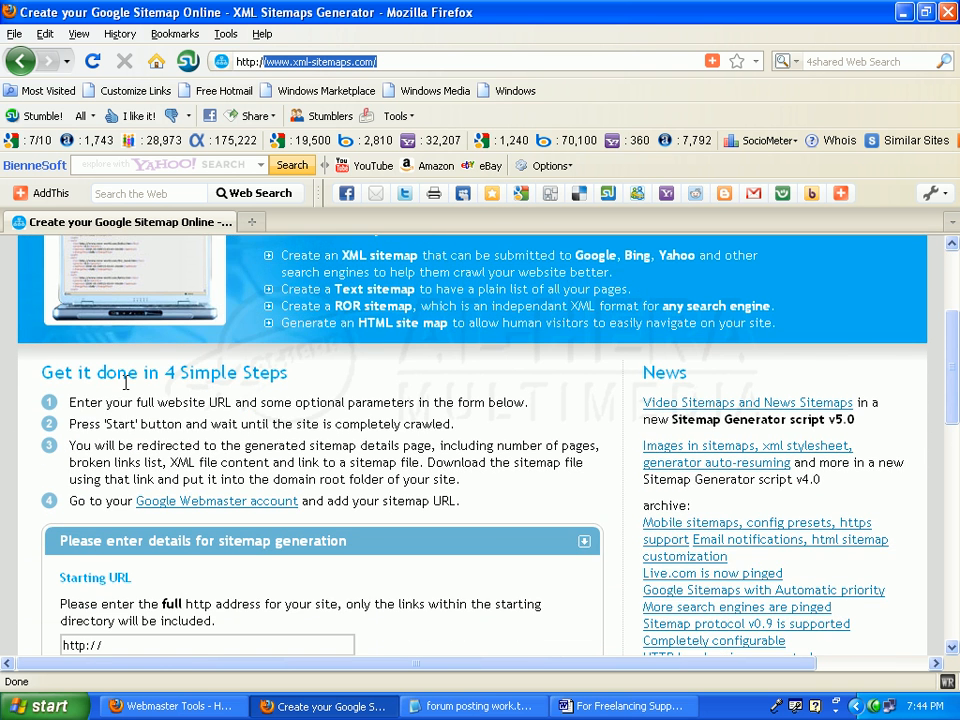
{"action": "scroll", "coordinate": [936, 381], "scroll_direction": "up", "scroll_amount": 2}
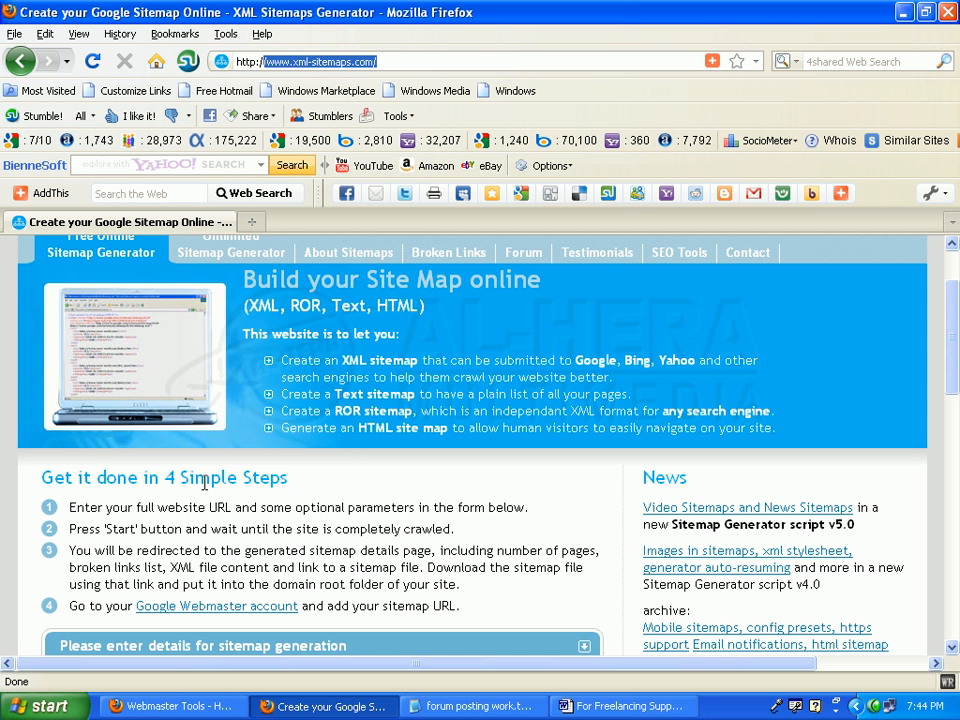
{"action": "left_click_drag", "start_coordinate": [953, 370], "coordinate": [955, 426]}
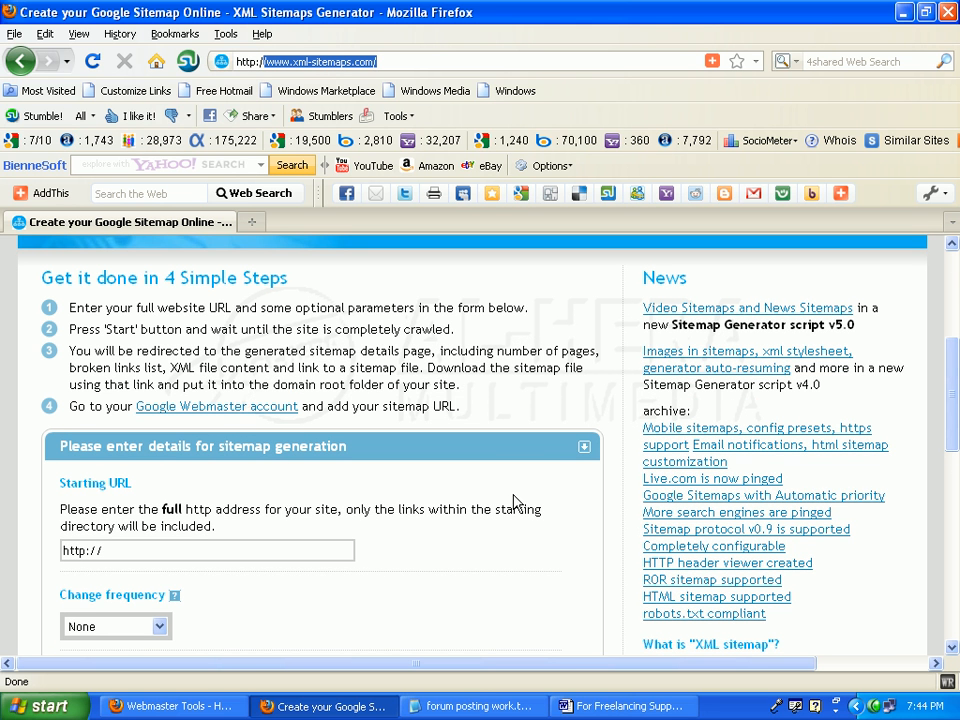
{"action": "left_click", "coordinate": [145, 549]}
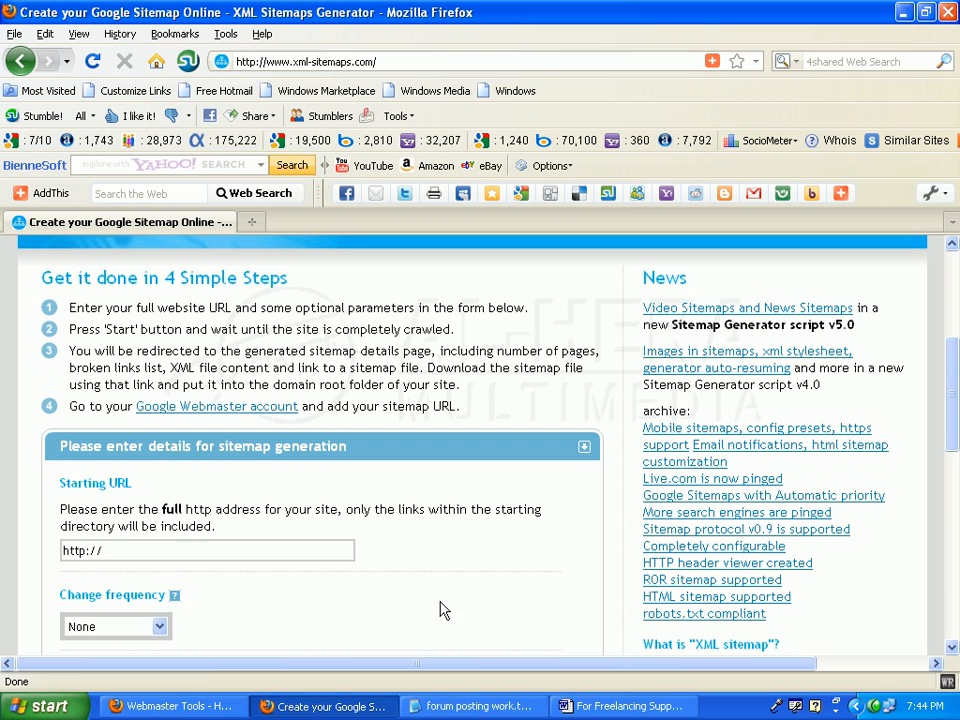
{"action": "left_click", "coordinate": [580, 706]}
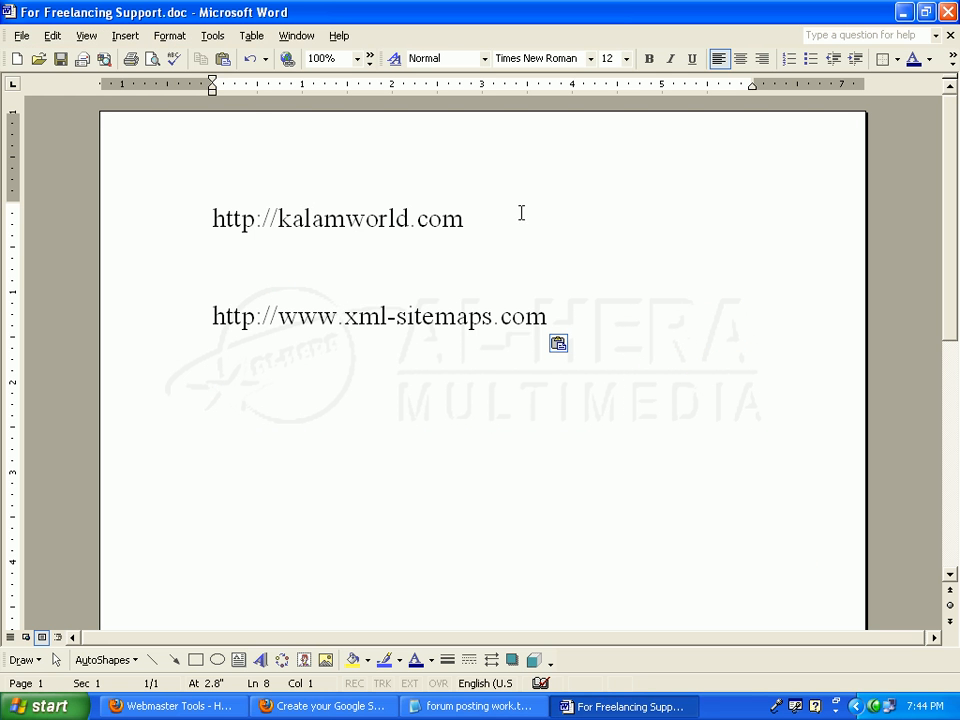
{"action": "left_click_drag", "start_coordinate": [510, 216], "coordinate": [278, 220]}
{"action": "key", "text": "ctrl+c"}
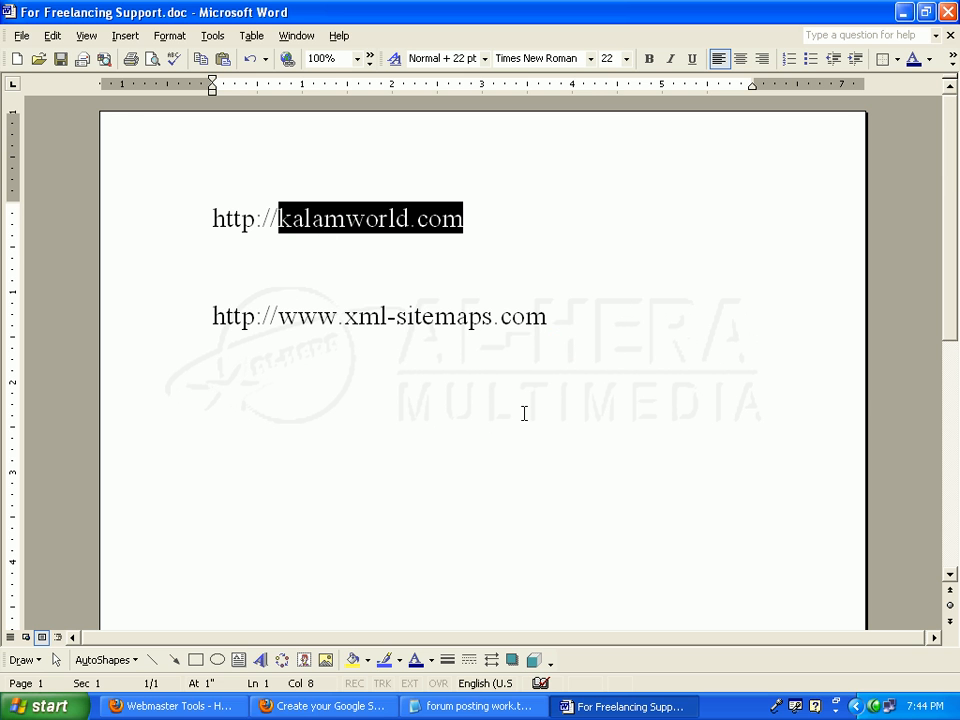
{"action": "left_click", "coordinate": [322, 706]}
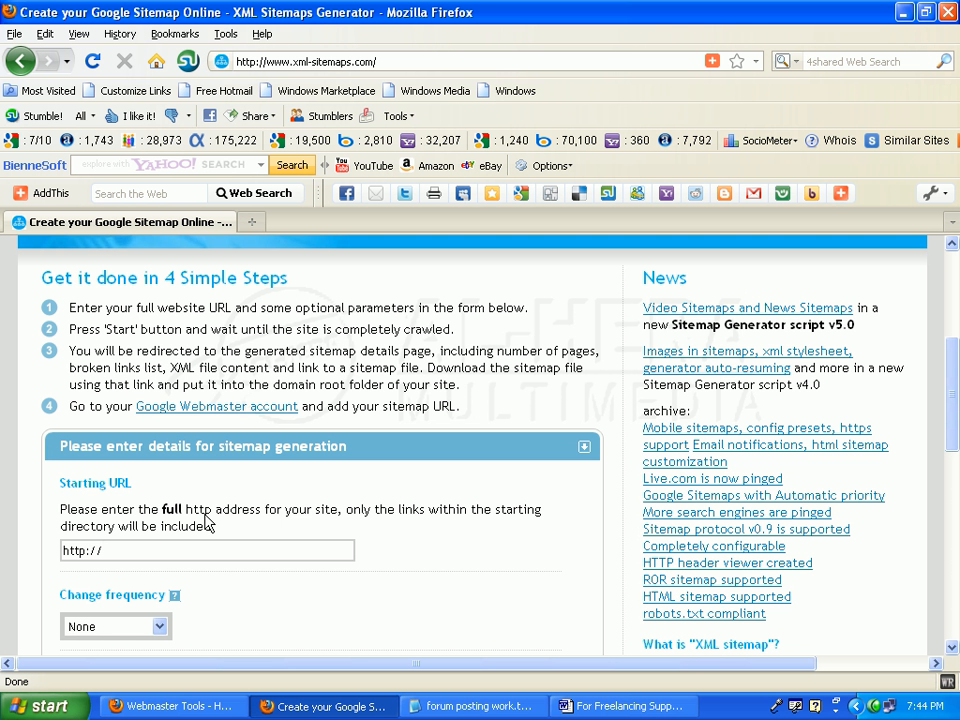
{"action": "left_click", "coordinate": [152, 550]}
{"action": "key", "text": "ctrl+v"}
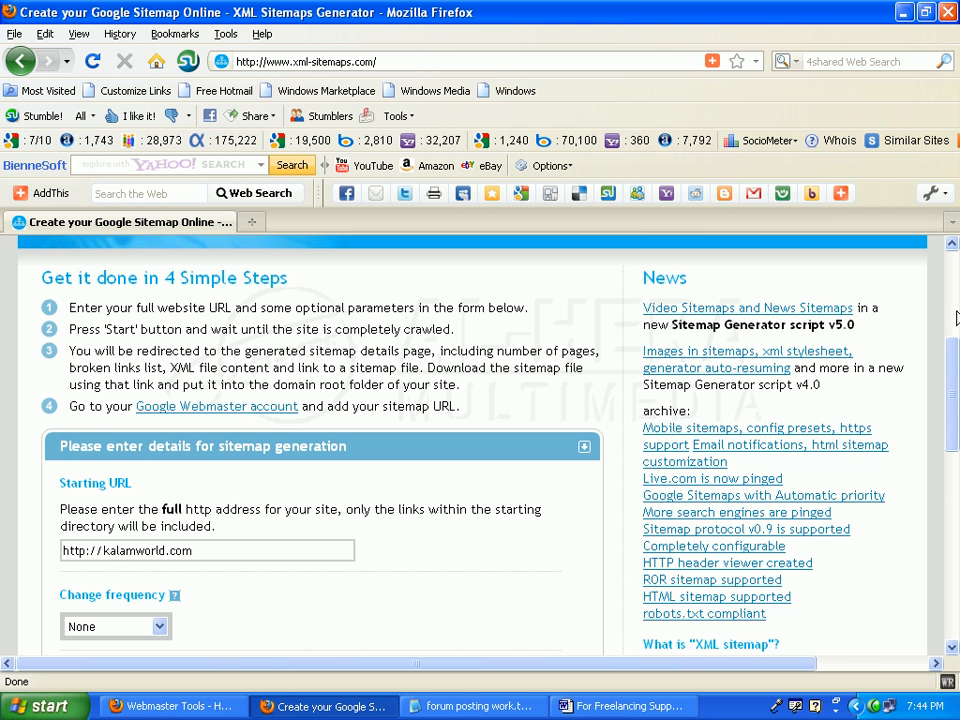
Set the sitemap's change frequency to Weekly.
{"action": "scroll", "coordinate": [144, 413], "scroll_direction": "down", "scroll_amount": 3}
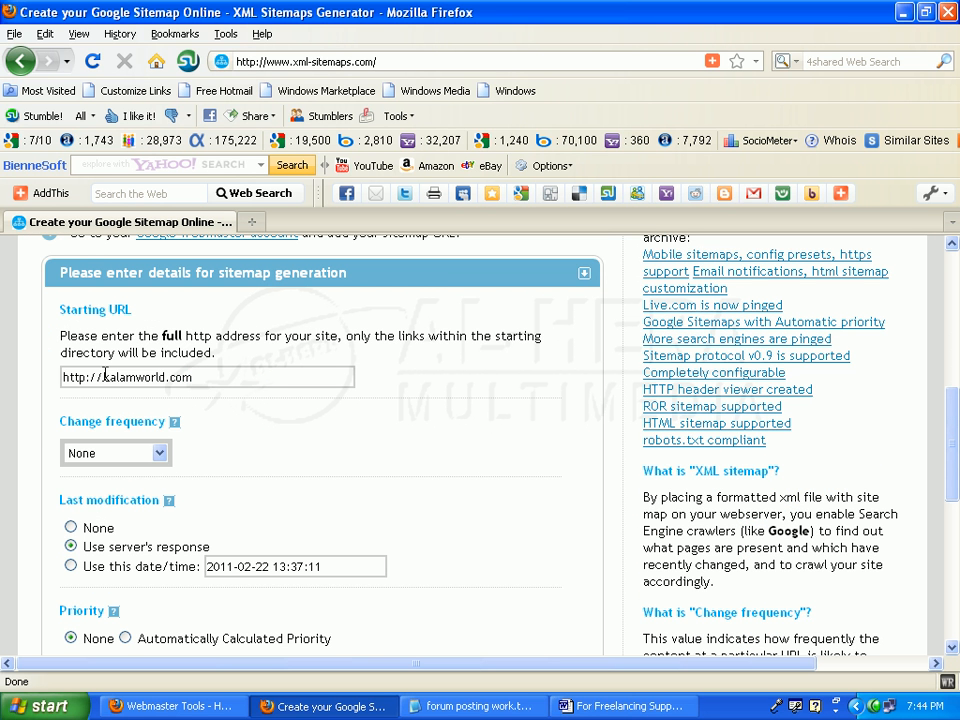
{"action": "left_click", "coordinate": [160, 455]}
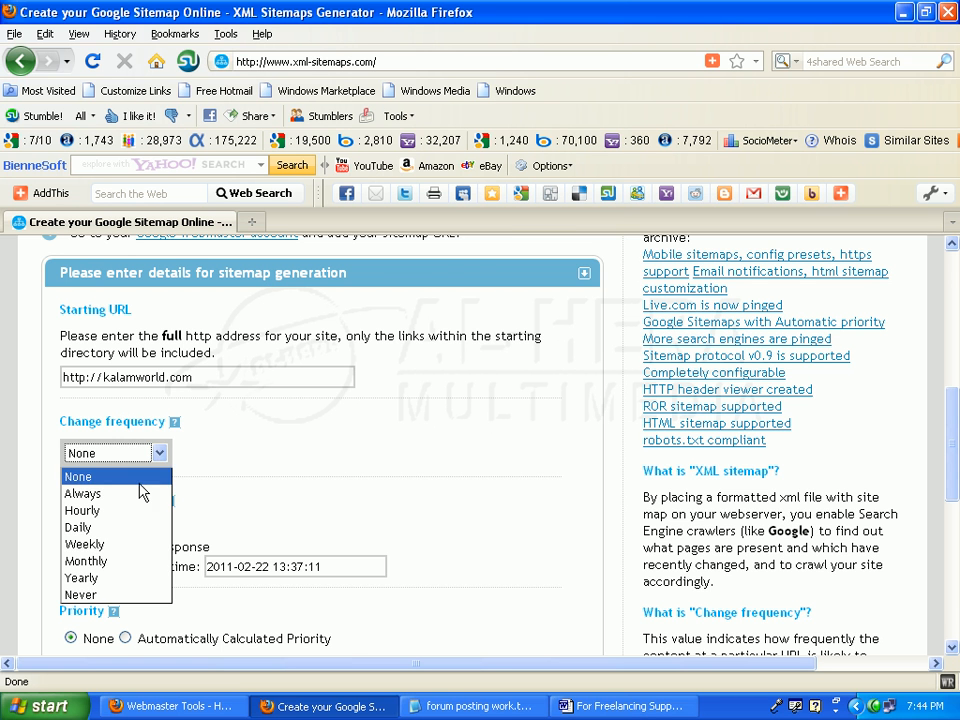
{"action": "left_click", "coordinate": [117, 545]}
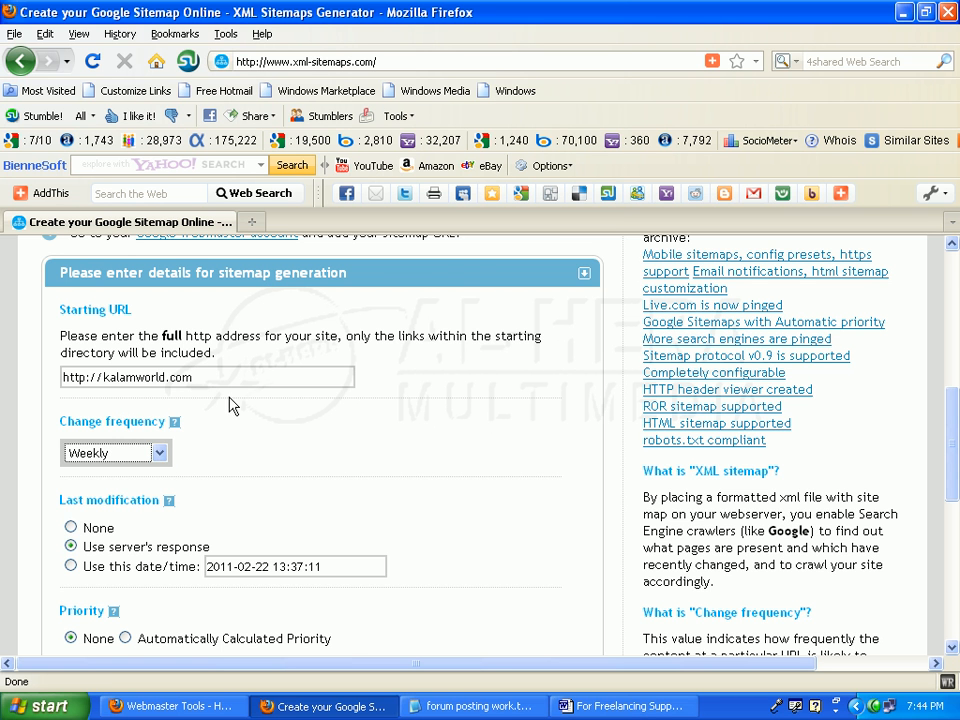
Review the last modification and priority settings and start generating the sitemap for kalamworld.com.
{"action": "scroll", "coordinate": [955, 417], "scroll_direction": "down", "scroll_amount": 3}
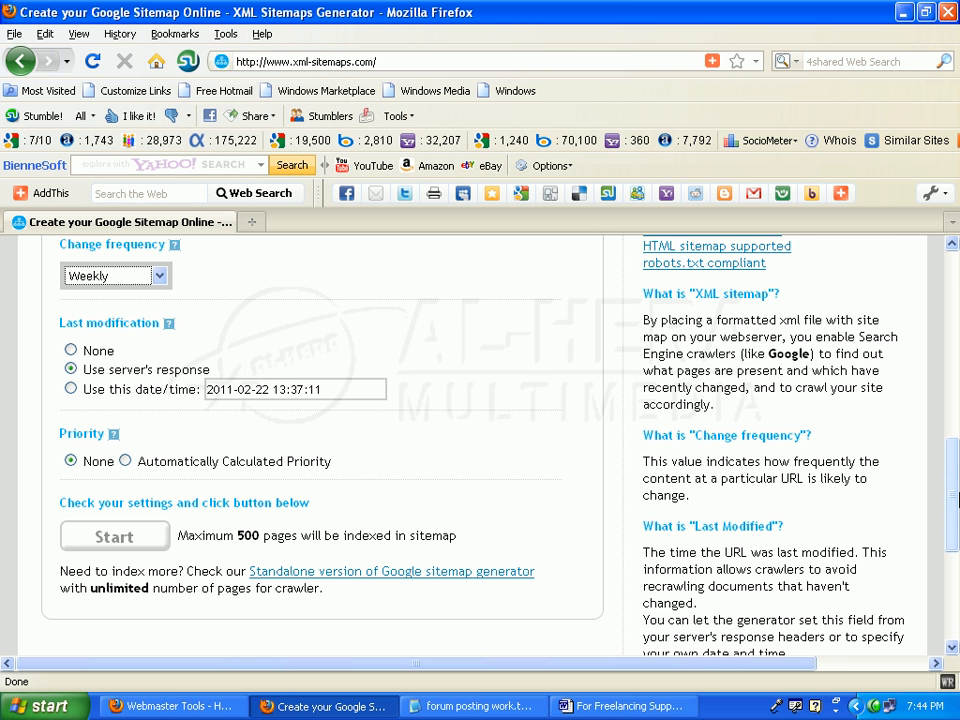
{"action": "mouse_move", "coordinate": [955, 491]}
{"action": "left_mouse_down"}
{"action": "mouse_move", "coordinate": [955, 516]}
{"action": "mouse_move", "coordinate": [950, 483]}
{"action": "left_mouse_up"}
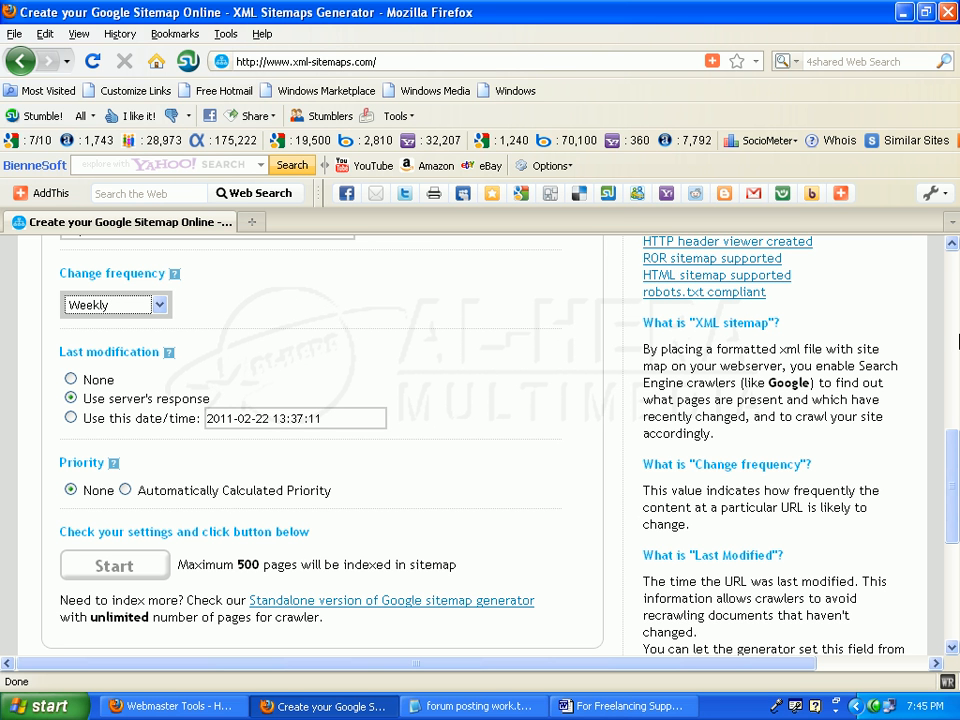
{"action": "mouse_move", "coordinate": [955, 457]}
{"action": "left_mouse_down"}
{"action": "mouse_move", "coordinate": [951, 385]}
{"action": "mouse_move", "coordinate": [941, 419]}
{"action": "mouse_move", "coordinate": [945, 514]}
{"action": "mouse_move", "coordinate": [936, 413]}
{"action": "mouse_move", "coordinate": [950, 445]}
{"action": "left_mouse_up"}
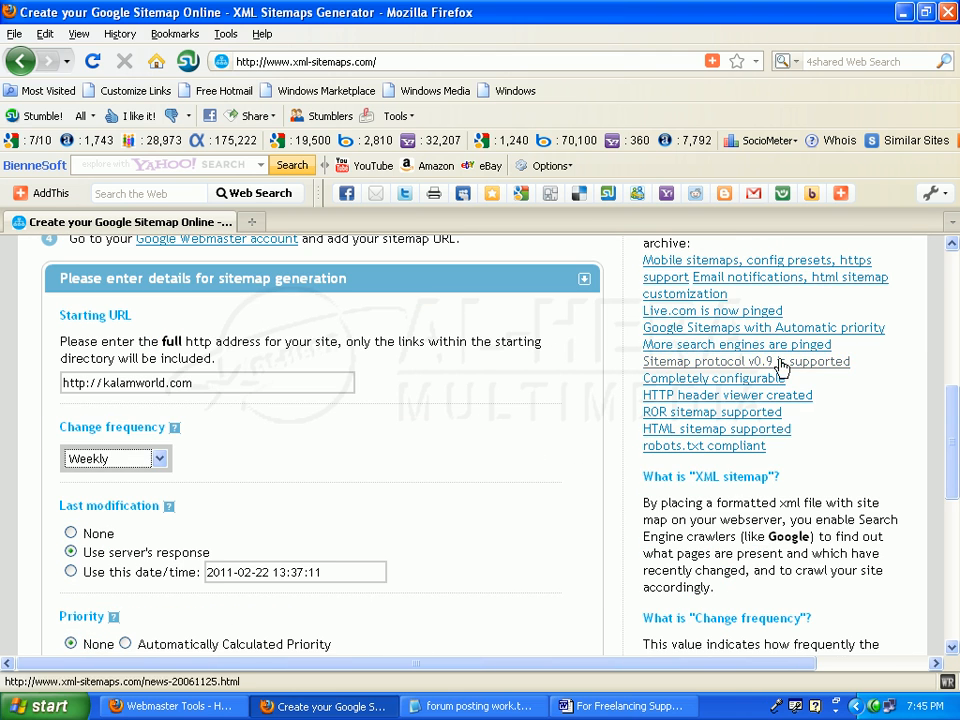
{"action": "left_click_drag", "start_coordinate": [955, 412], "coordinate": [940, 305]}
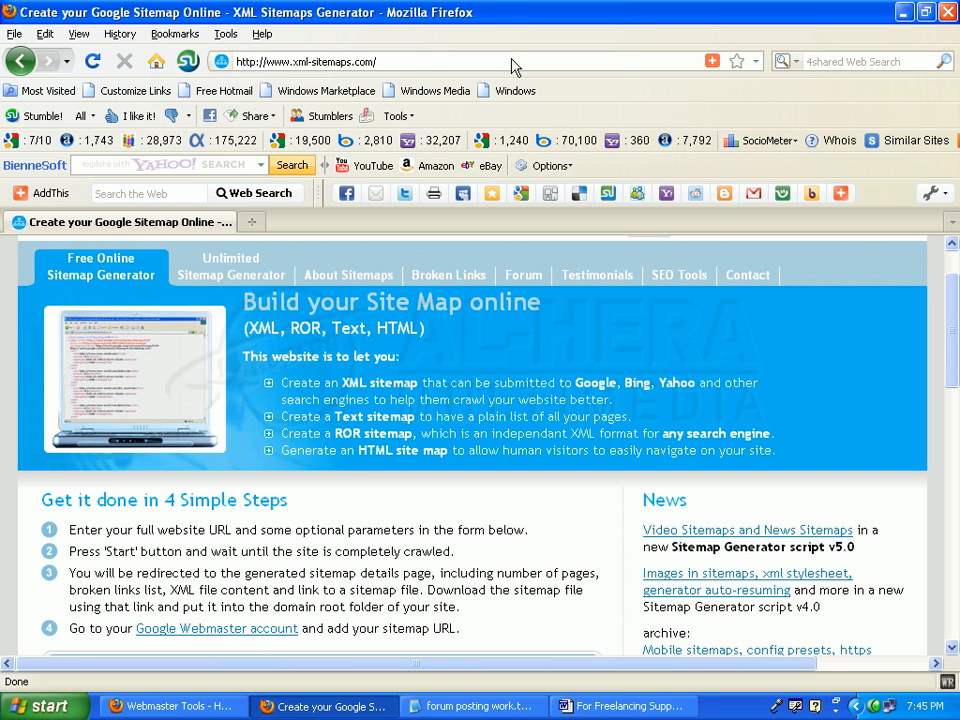
{"action": "left_click_drag", "start_coordinate": [952, 303], "coordinate": [925, 507]}
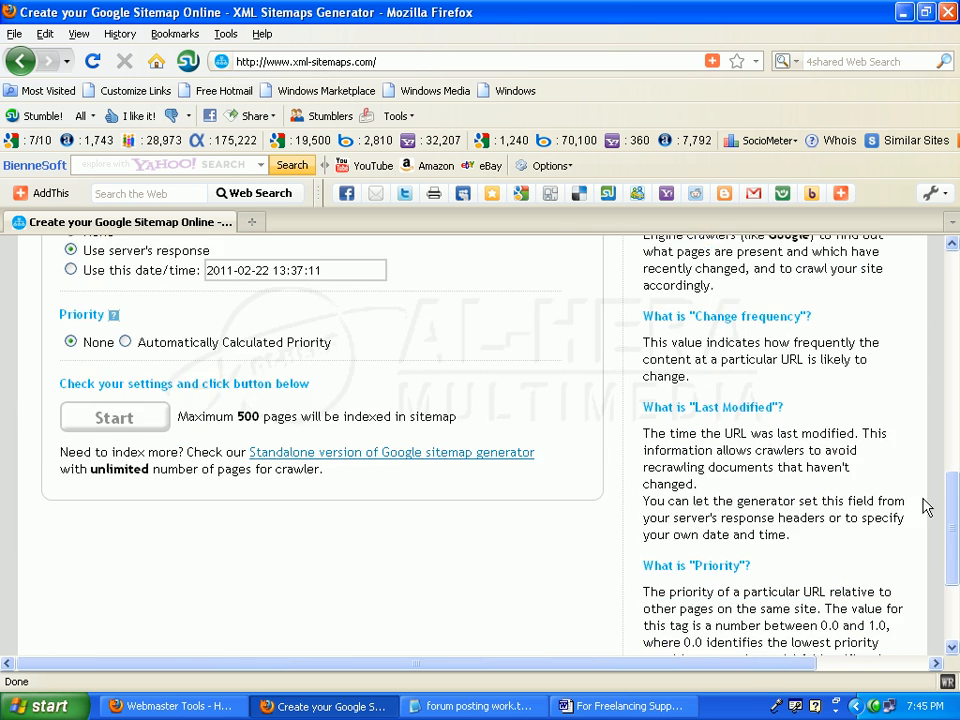
{"action": "left_click", "coordinate": [130, 418]}
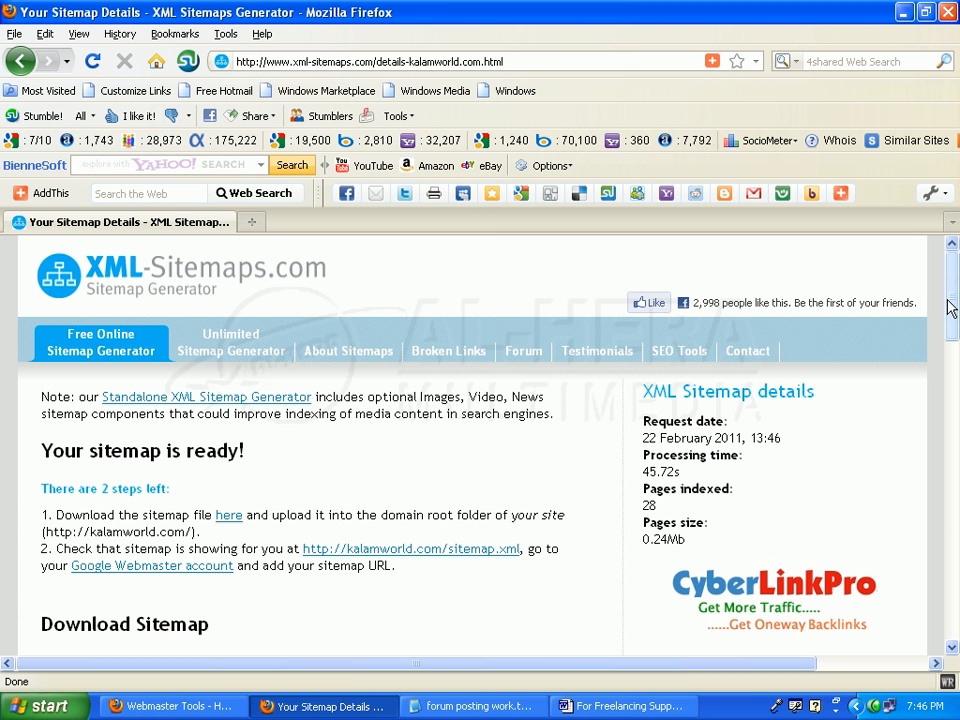
Download the un-compressed XML sitemap by saving sitemap.xml, and close the download list.
{"action": "left_click_drag", "start_coordinate": [954, 306], "coordinate": [956, 364]}
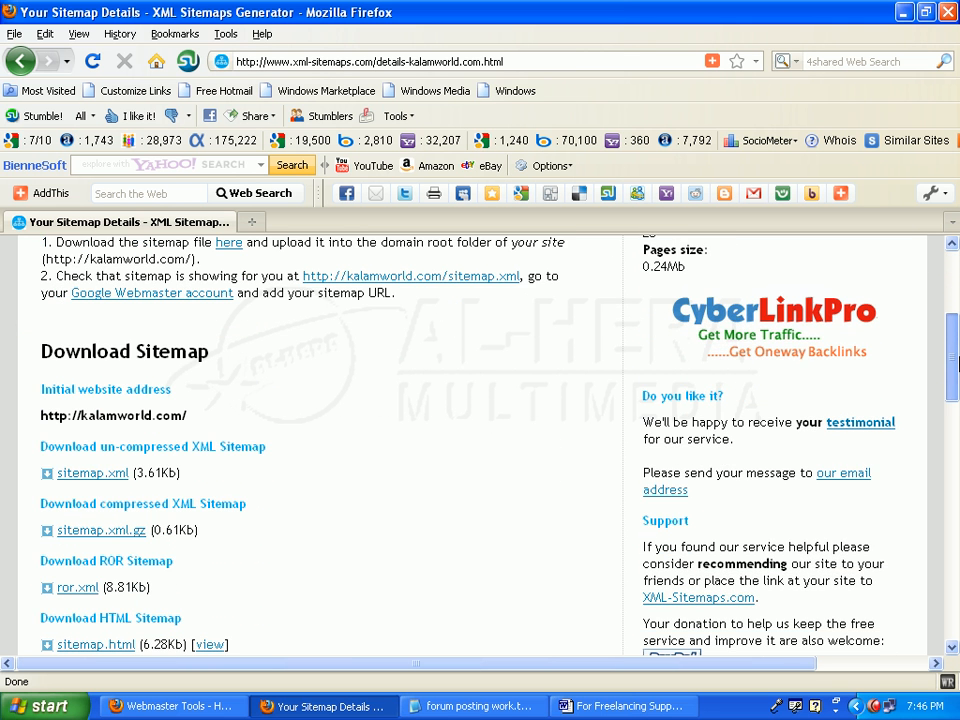
{"action": "left_click", "coordinate": [90, 480]}
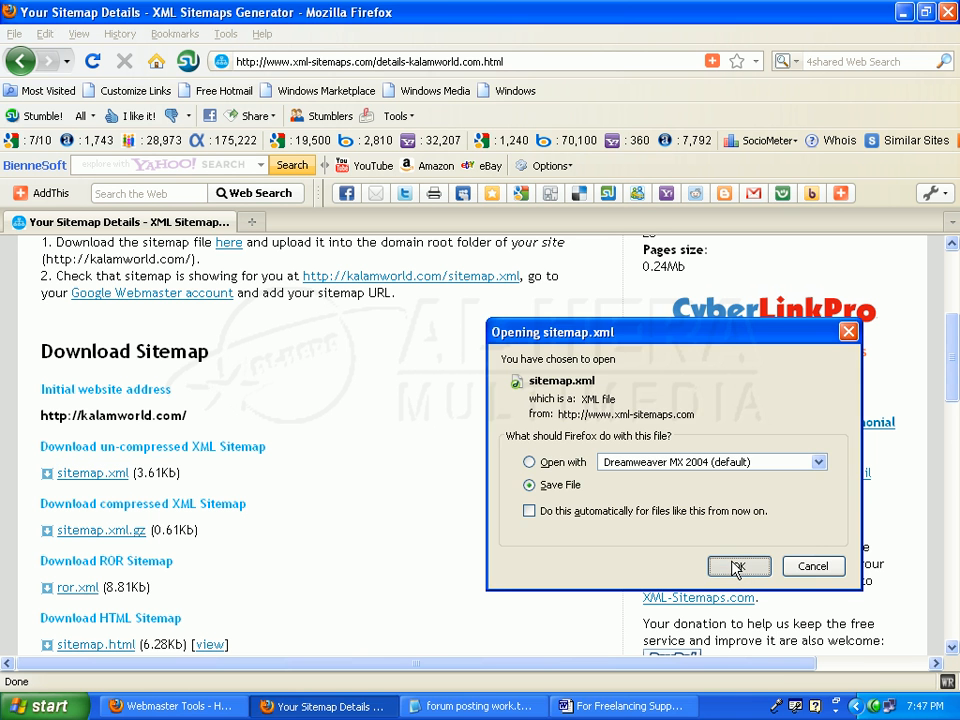
{"action": "left_click", "coordinate": [738, 567]}
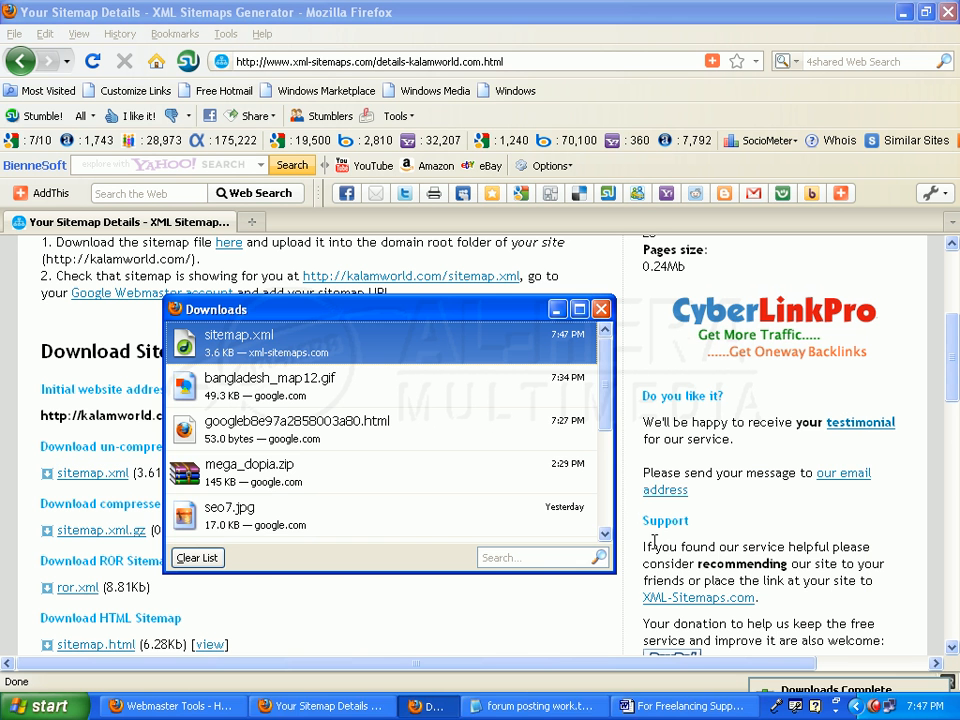
{"action": "left_click", "coordinate": [601, 311]}
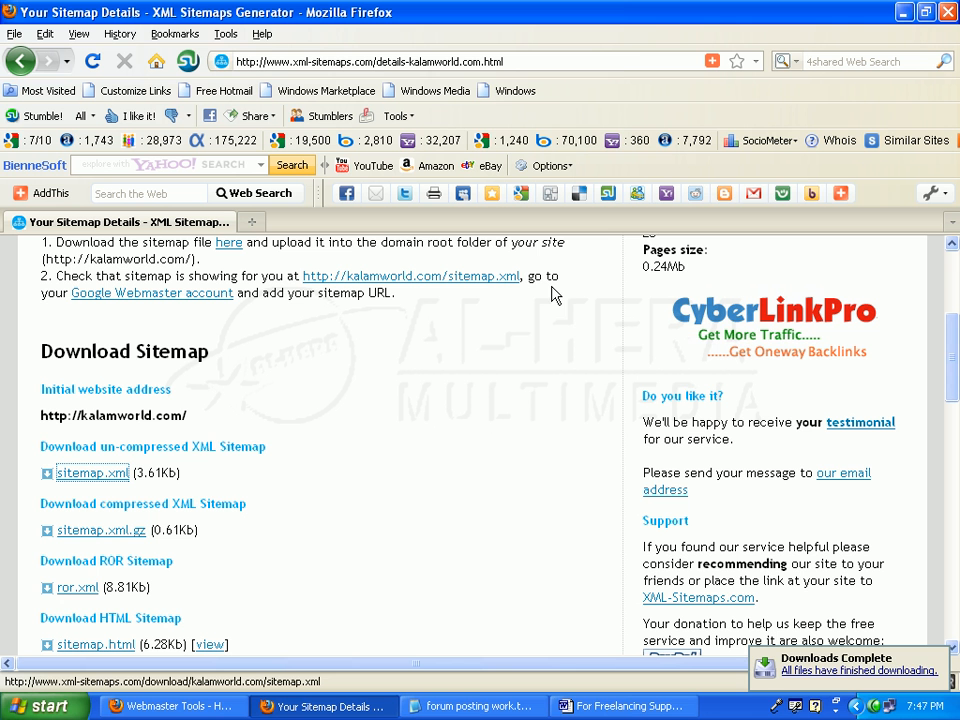
Minimize Firefox, open the Downloads folder inside the user's documents from My Computer, and select sitemap.xml.
{"action": "left_click", "coordinate": [903, 17]}
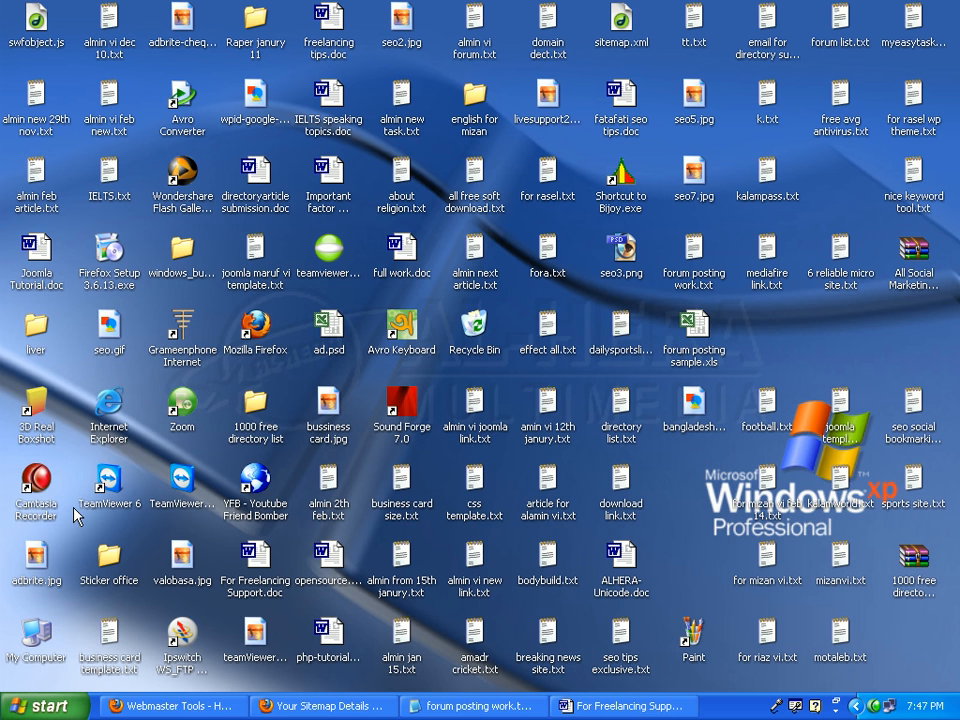
{"action": "double_click", "coordinate": [32, 650]}
{"action": "double_click", "coordinate": [489, 169]}
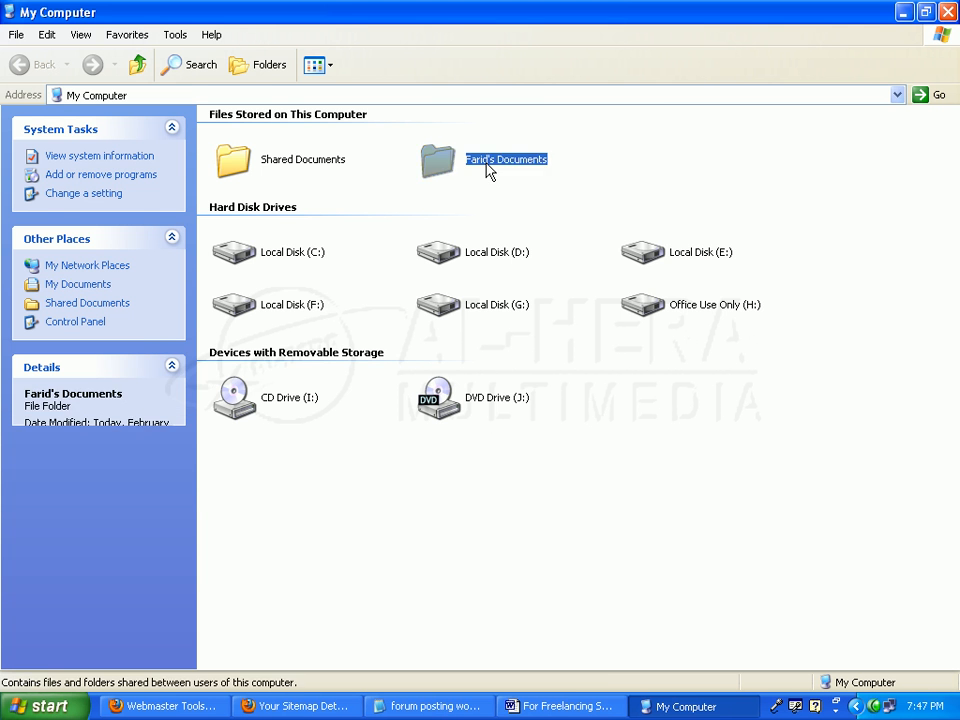
{"action": "double_click", "coordinate": [645, 127]}
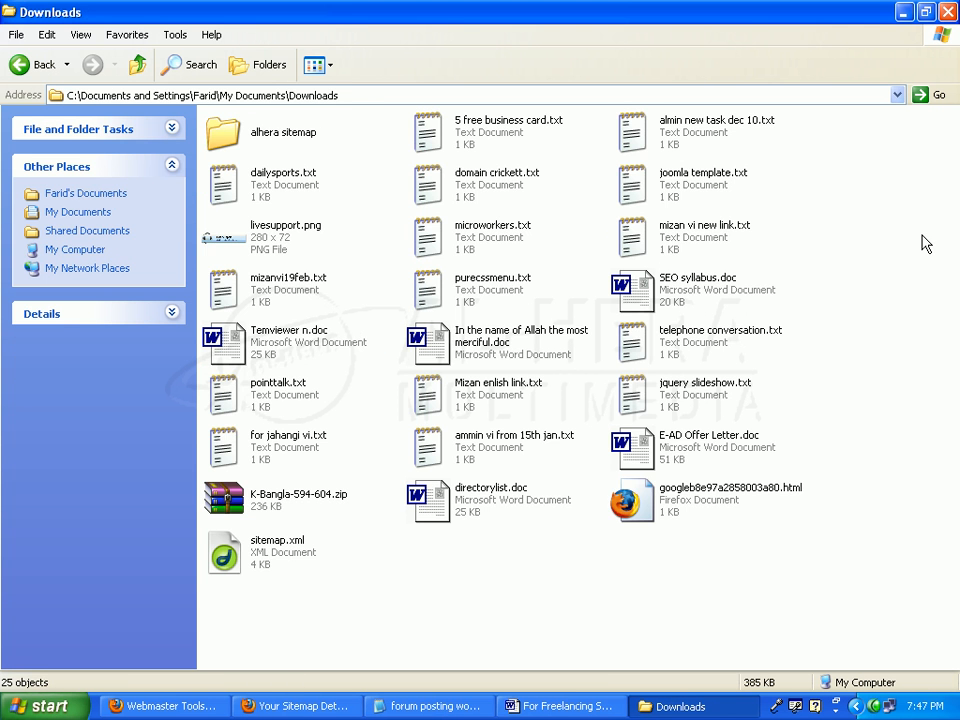
{"action": "left_click", "coordinate": [300, 560]}
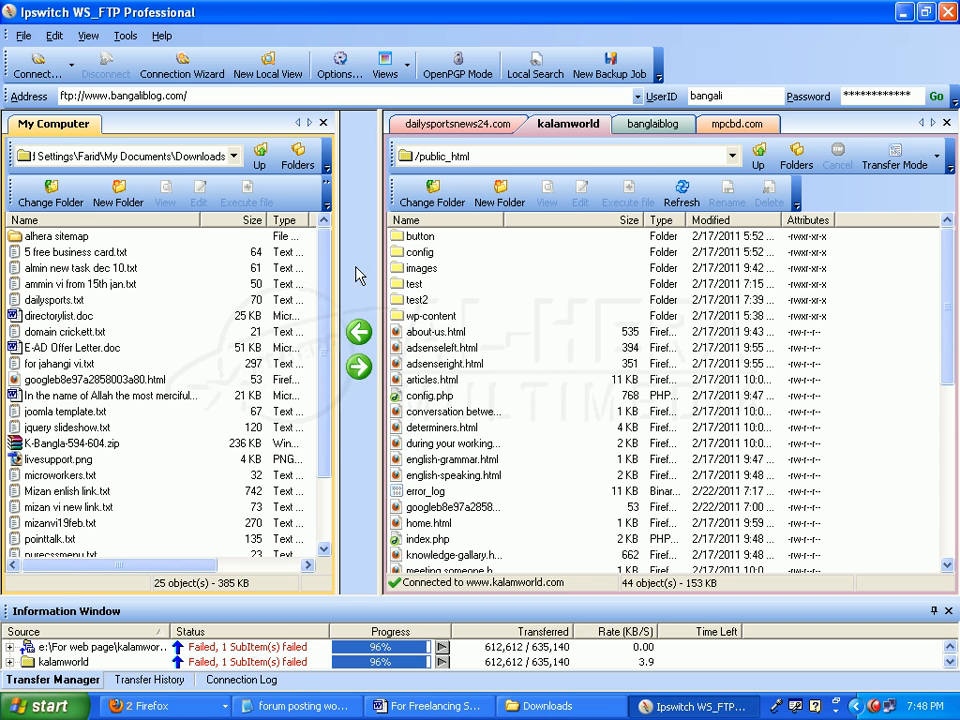
Upload sitemap.xml from the local Downloads folder to /public_html on the kalamworld FTP connection, and close the FTP program.
{"action": "left_click_drag", "start_coordinate": [328, 335], "coordinate": [333, 417]}
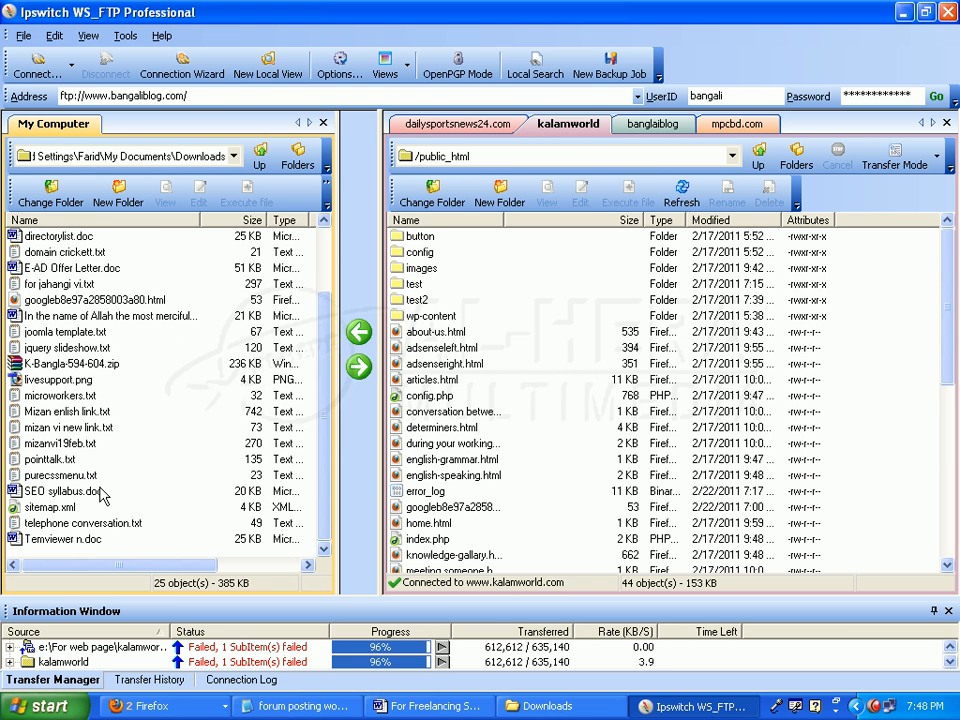
{"action": "left_click", "coordinate": [48, 508]}
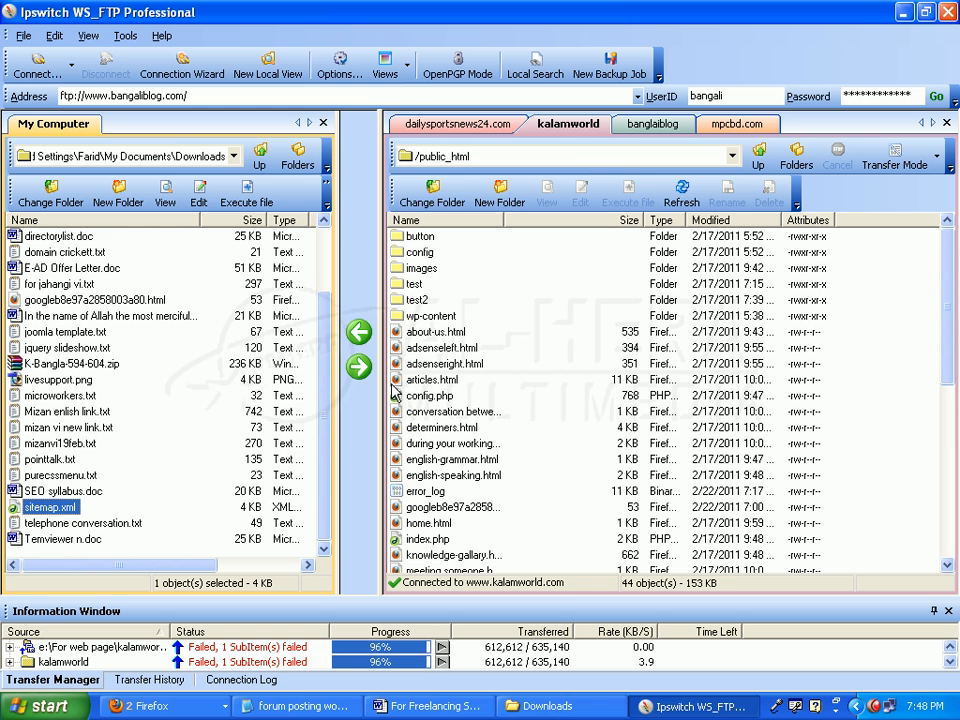
{"action": "left_click", "coordinate": [491, 315]}
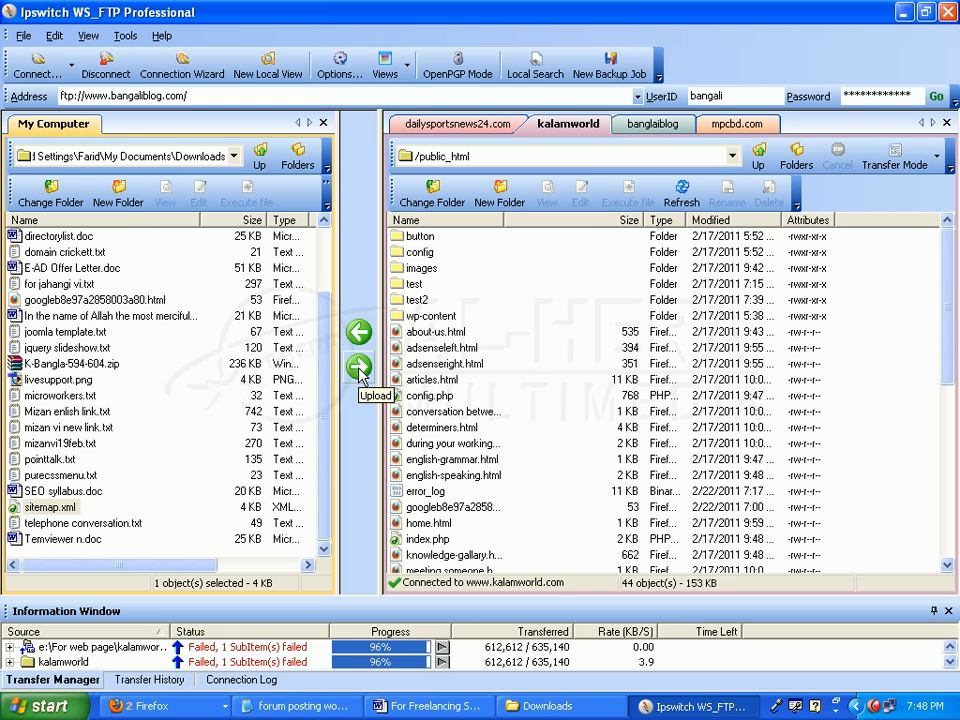
{"action": "left_click", "coordinate": [359, 368]}
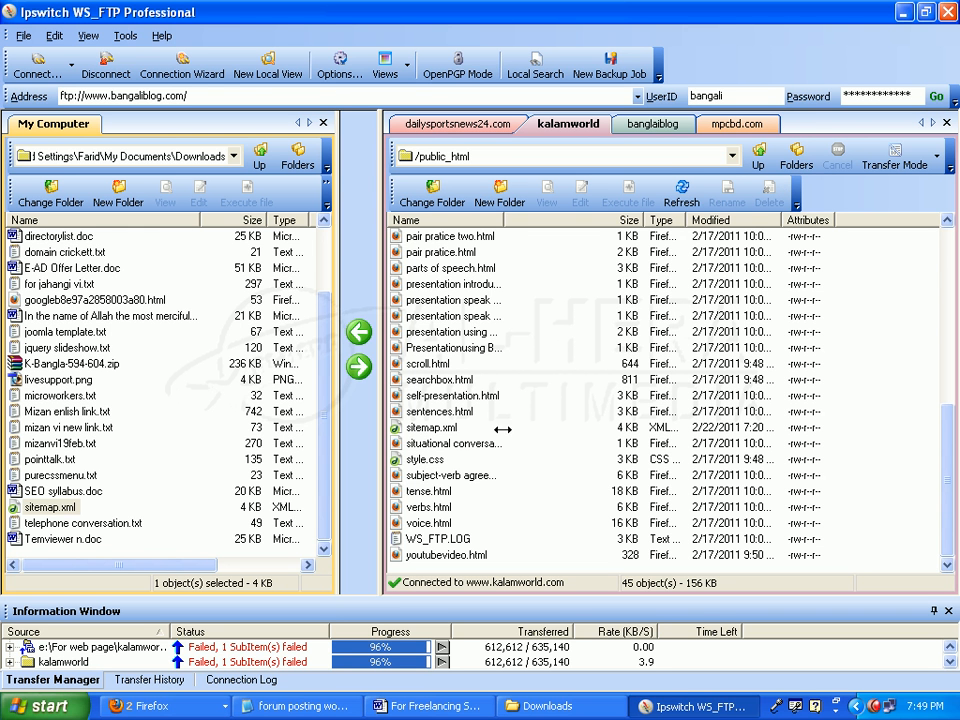
{"action": "left_click", "coordinate": [953, 11]}
Review the remaining upload and submission instructions and the sitemap download links on the XML-Sitemaps details page.
{"action": "left_click_drag", "start_coordinate": [951, 373], "coordinate": [957, 295]}
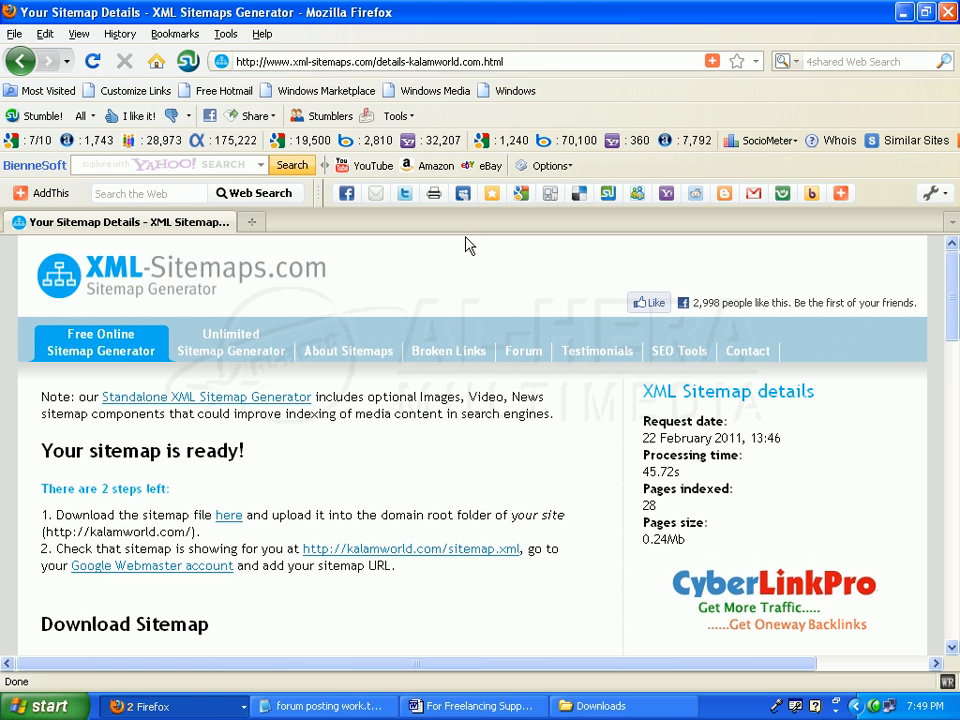
{"action": "left_click_drag", "start_coordinate": [949, 282], "coordinate": [953, 254]}
{"action": "scroll", "coordinate": [175, 580], "scroll_direction": "down", "scroll_amount": 3}
{"action": "left_click", "coordinate": [92, 553]}
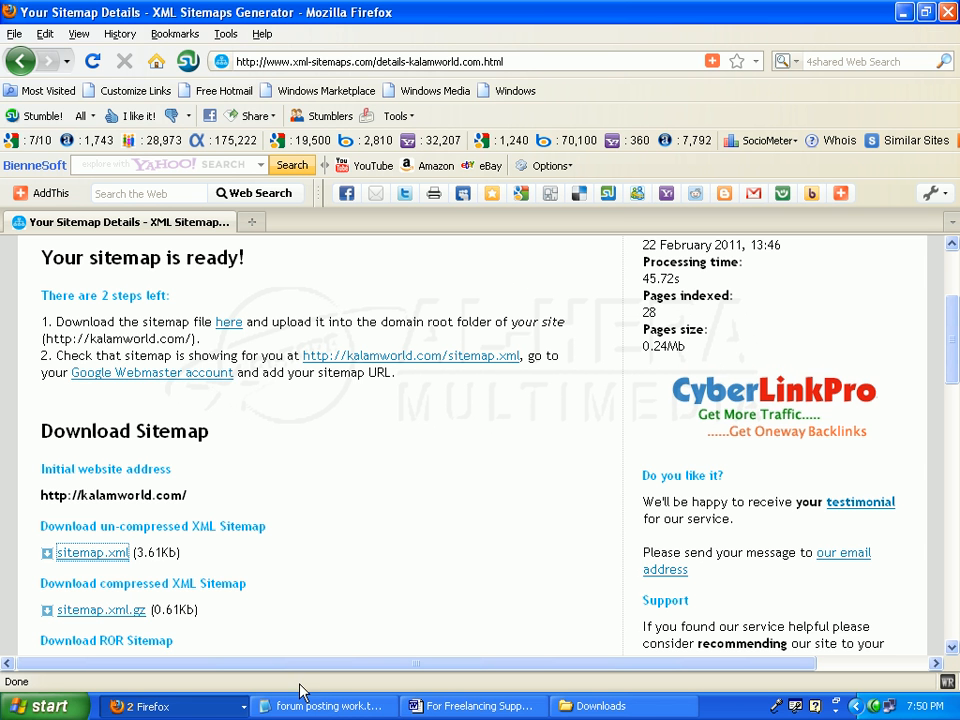
Switch to the Google Webmaster Tools window and look over its home page.
{"action": "left_click", "coordinate": [148, 706]}
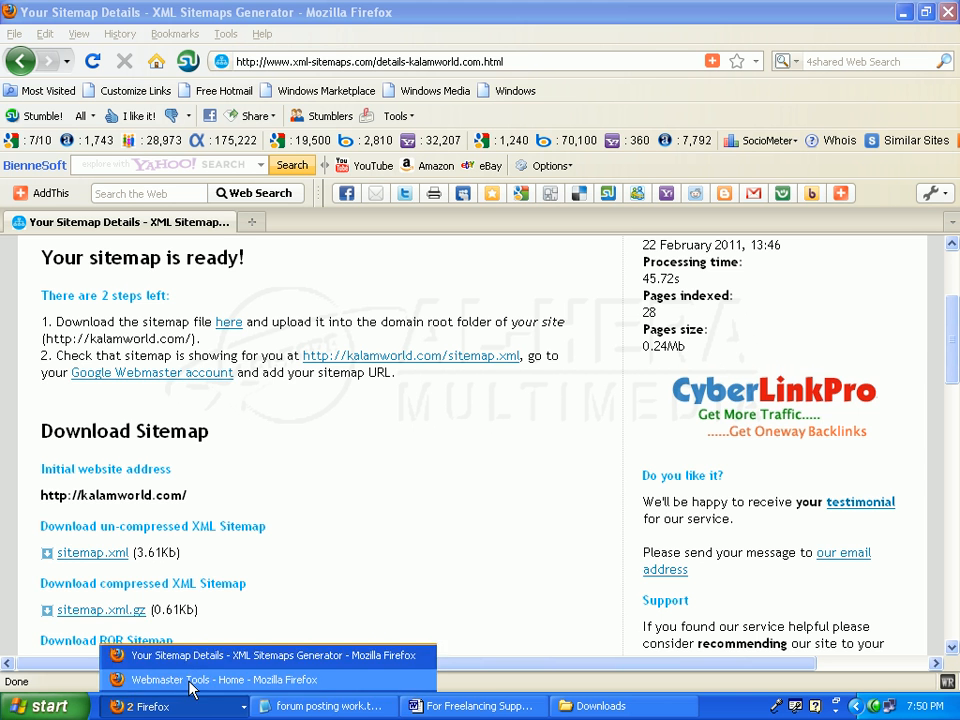
{"action": "left_click", "coordinate": [196, 680]}
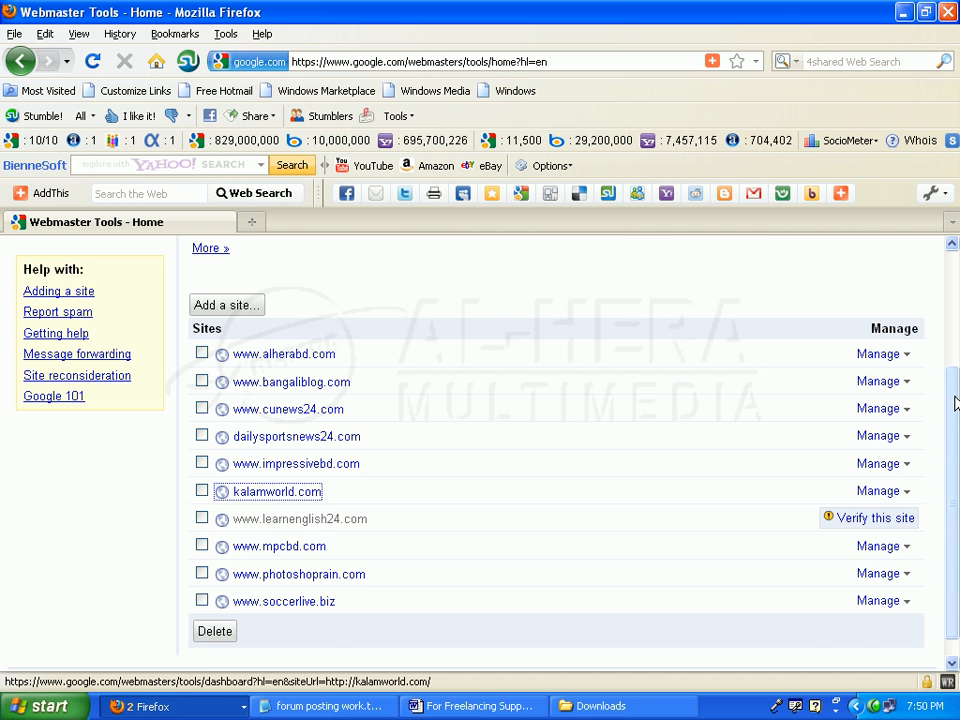
{"action": "left_click_drag", "start_coordinate": [957, 447], "coordinate": [955, 332]}
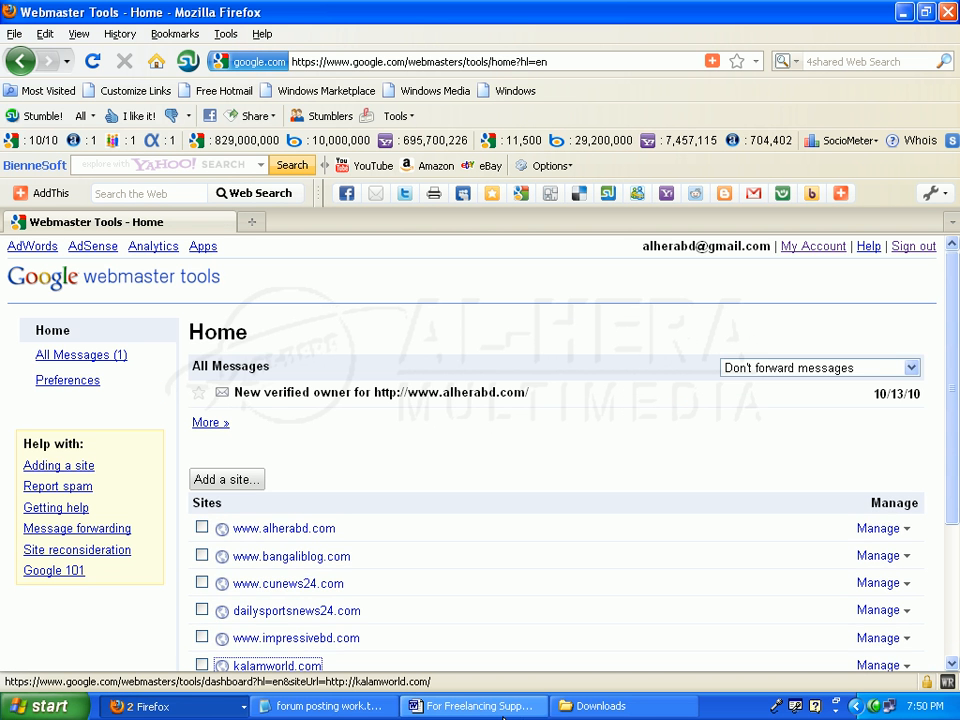
Check the on-page optimization outline in seo.doc, and minimize both open Word documents.
{"action": "left_click", "coordinate": [478, 706]}
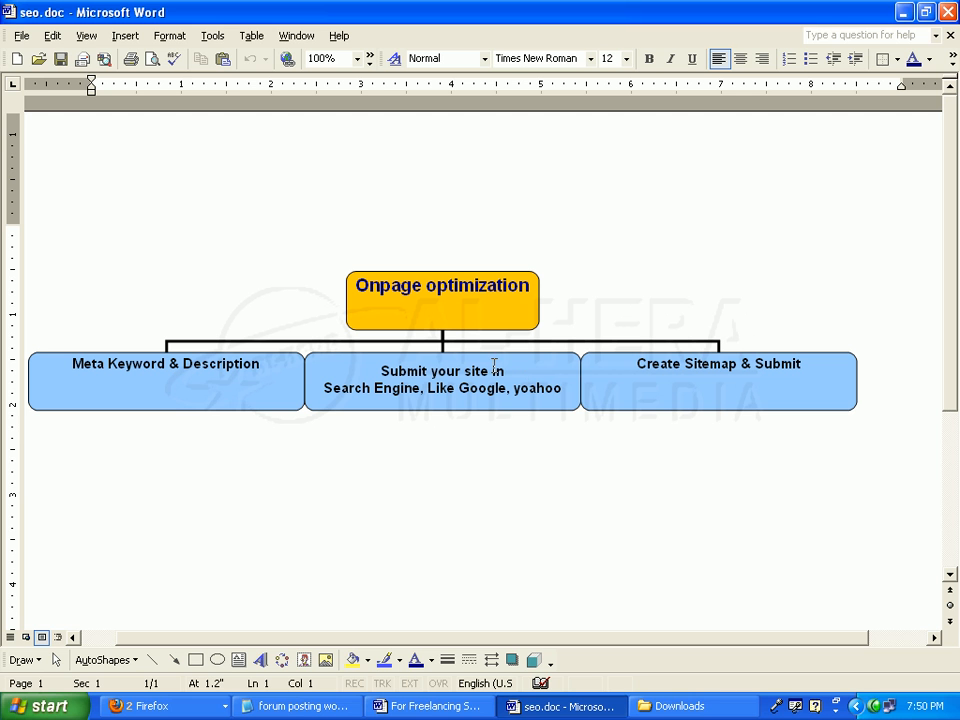
{"action": "left_click", "coordinate": [904, 14]}
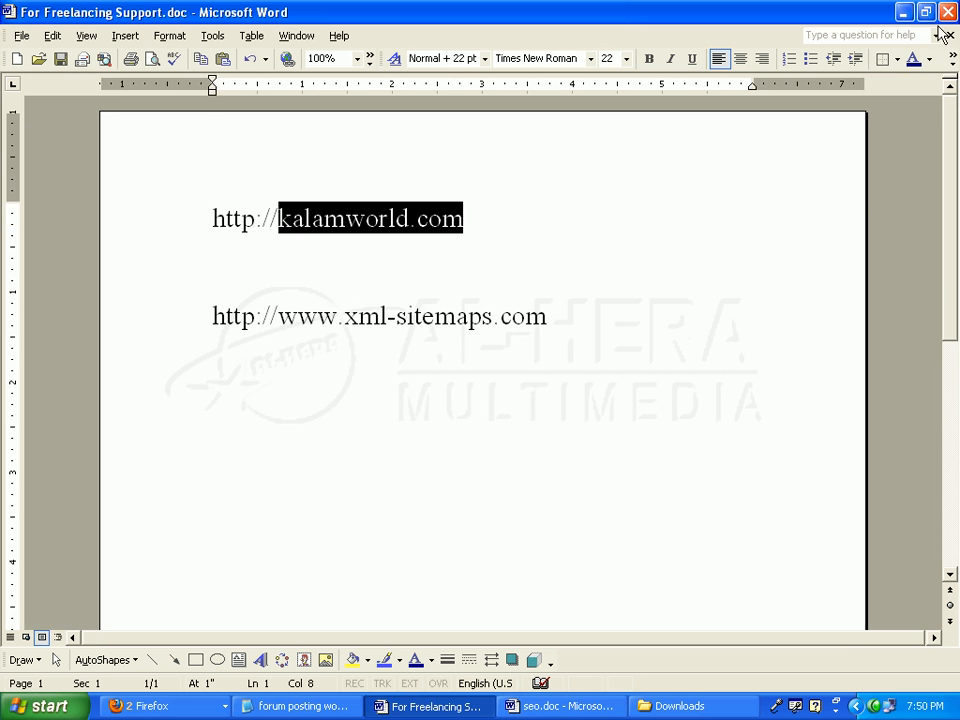
{"action": "left_click", "coordinate": [904, 14]}
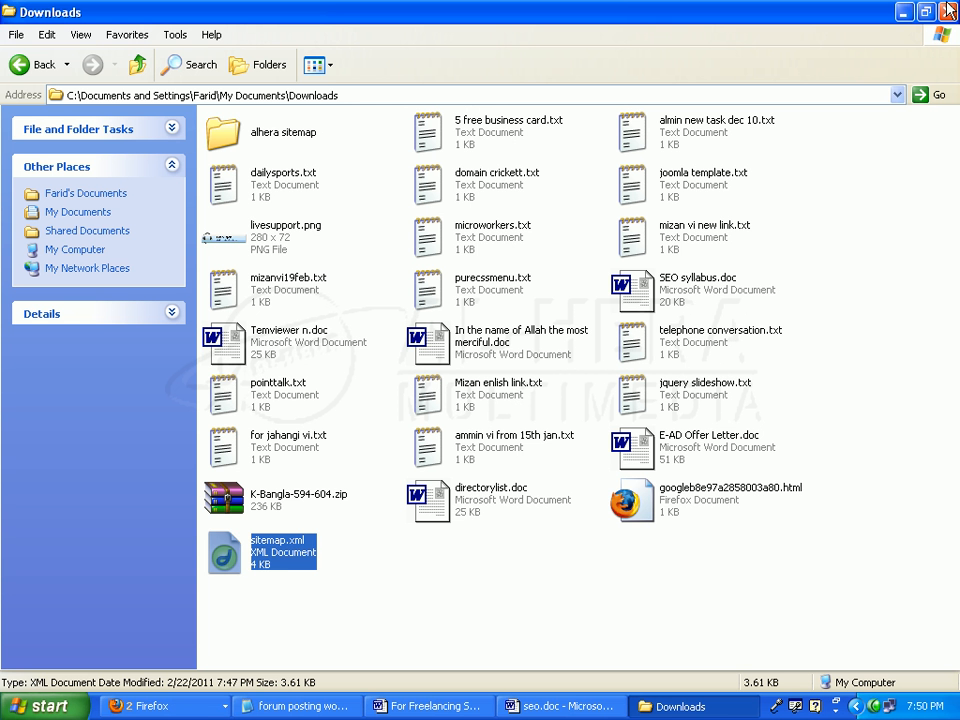
Return to Google Webmaster Tools, open the kalamworld.com dashboard, and go to its sitemap submission page.
{"action": "left_click", "coordinate": [178, 706]}
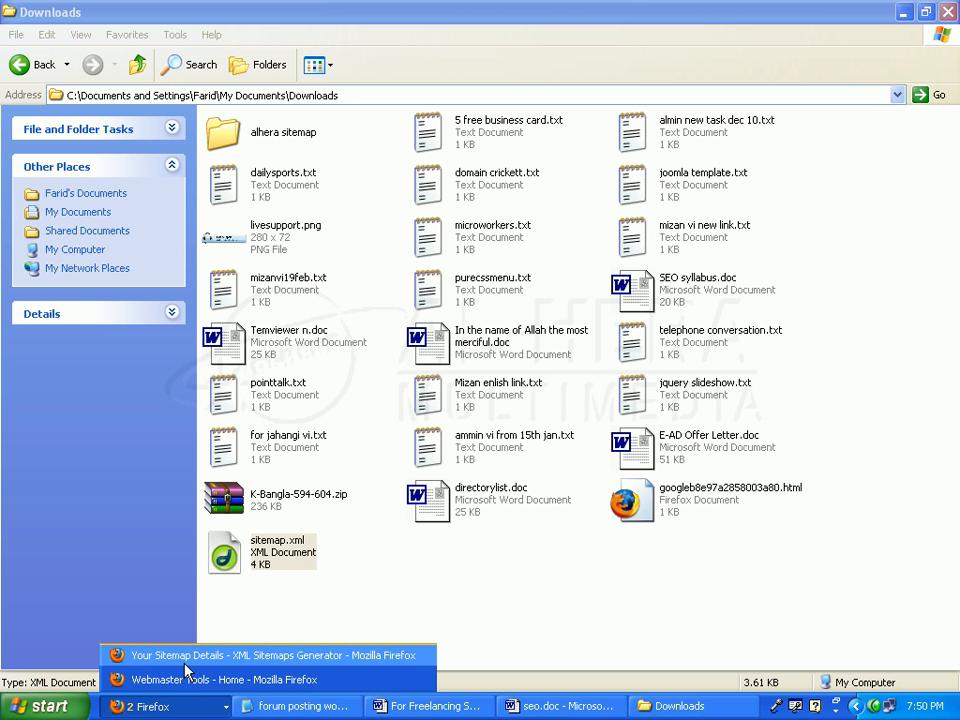
{"action": "left_click", "coordinate": [200, 679]}
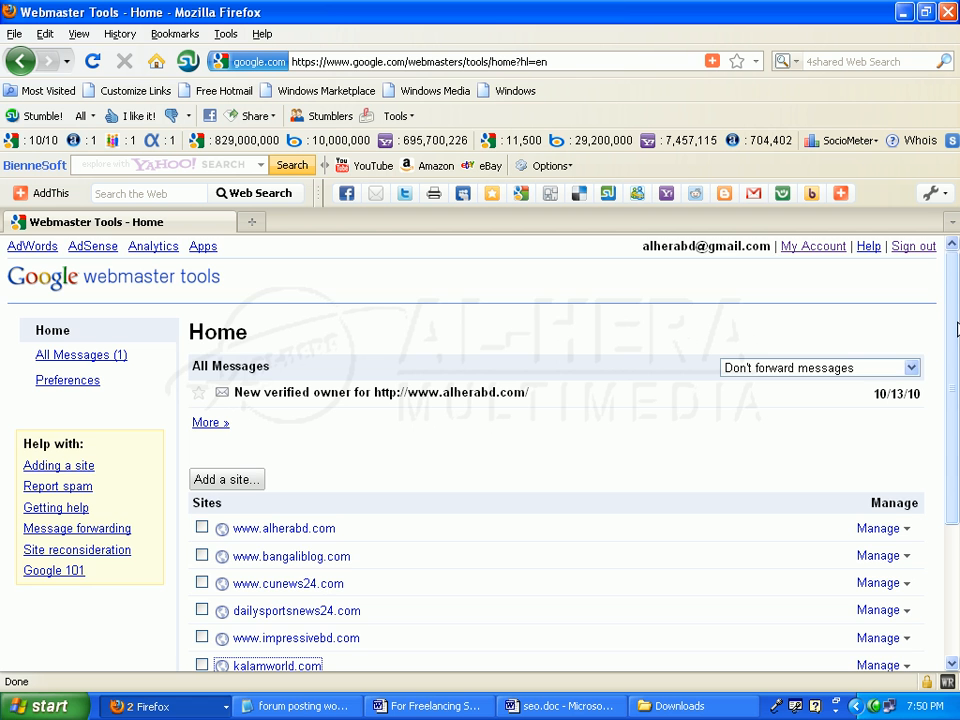
{"action": "left_click_drag", "start_coordinate": [955, 320], "coordinate": [956, 427]}
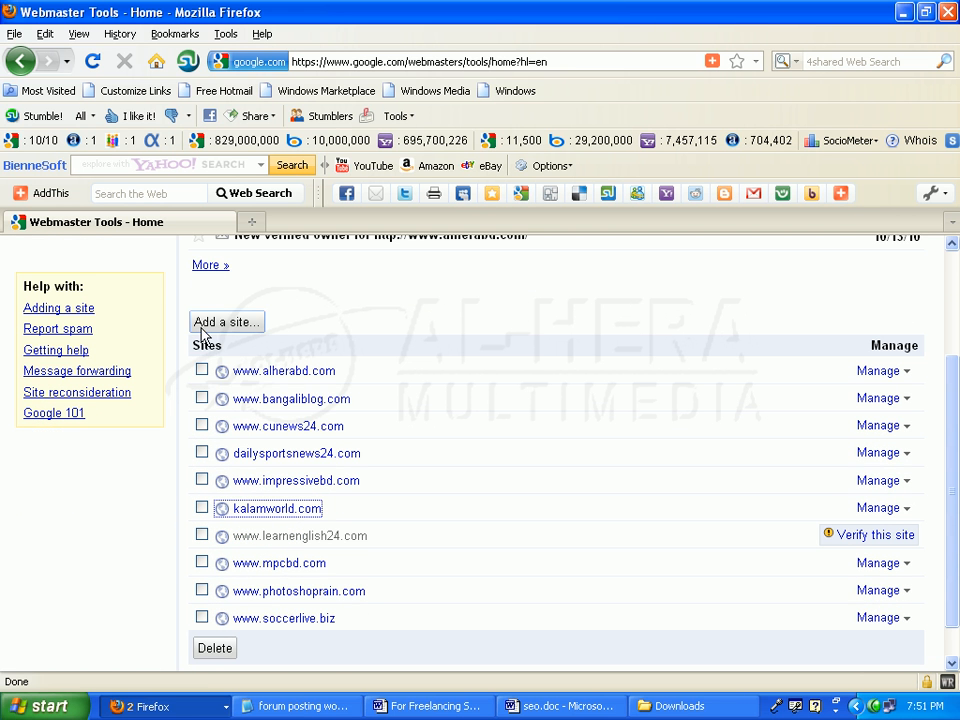
{"action": "left_click_drag", "start_coordinate": [951, 416], "coordinate": [952, 450]}
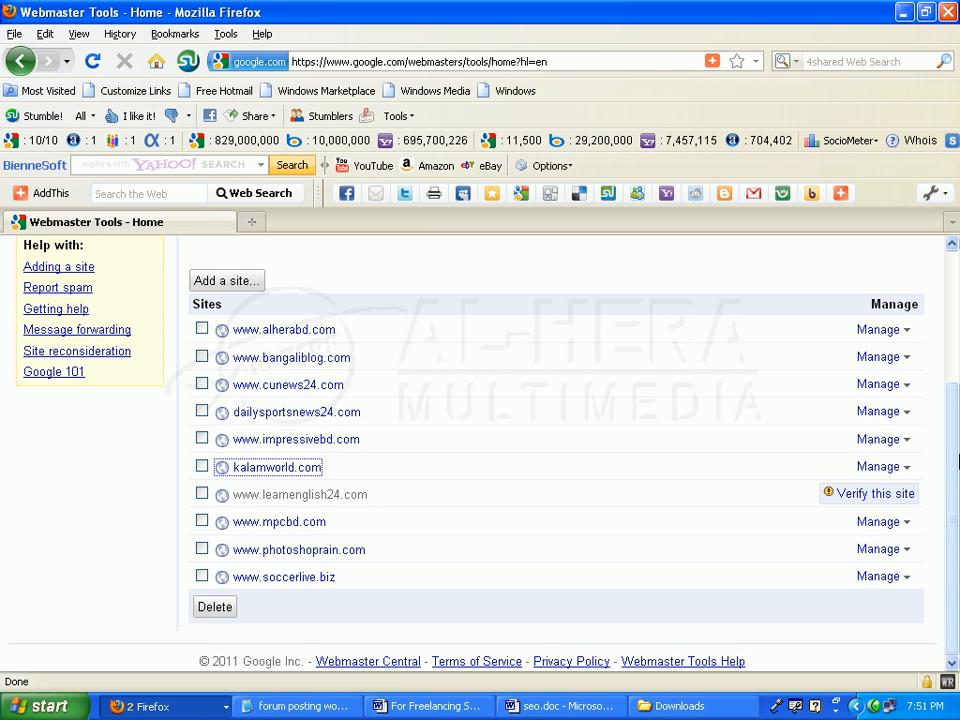
{"action": "left_click_drag", "start_coordinate": [953, 470], "coordinate": [954, 452]}
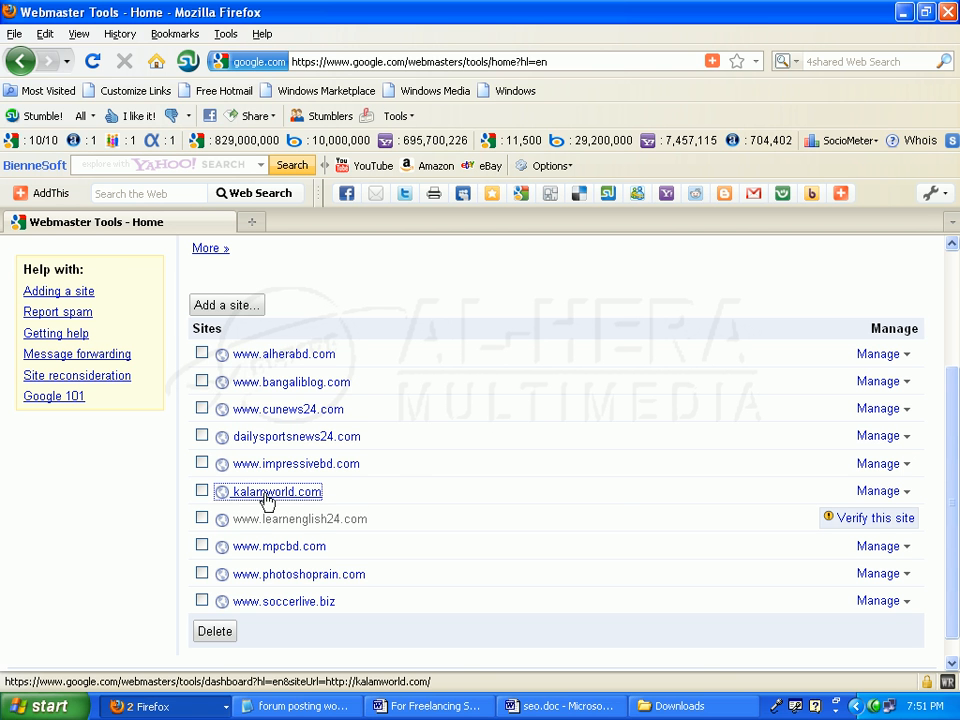
{"action": "left_click", "coordinate": [310, 497]}
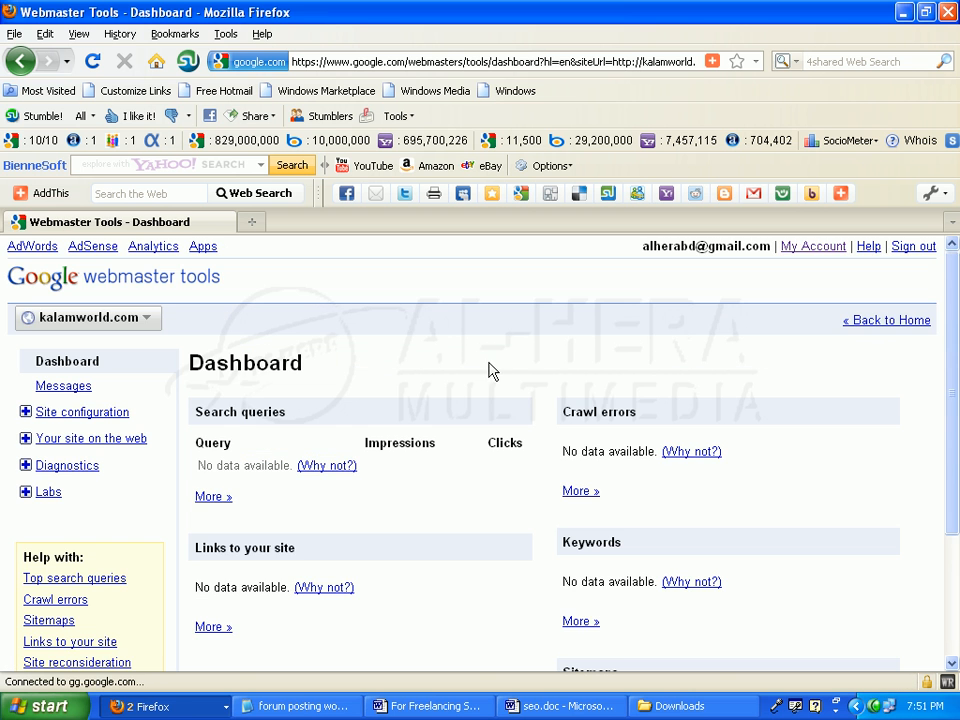
{"action": "left_click_drag", "start_coordinate": [952, 320], "coordinate": [940, 402]}
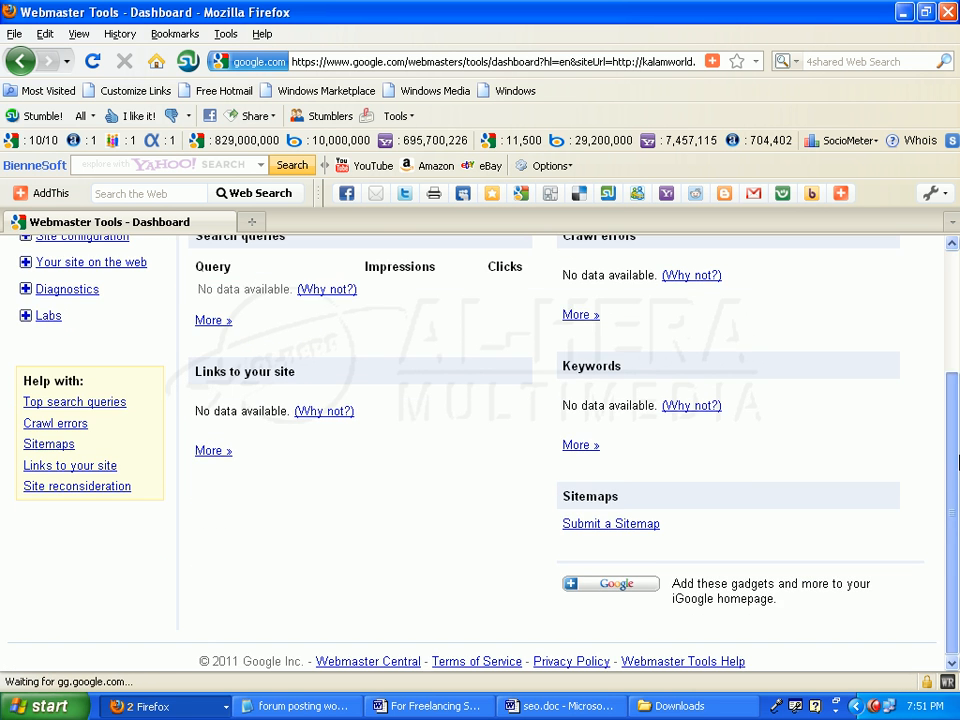
{"action": "left_click", "coordinate": [604, 527]}
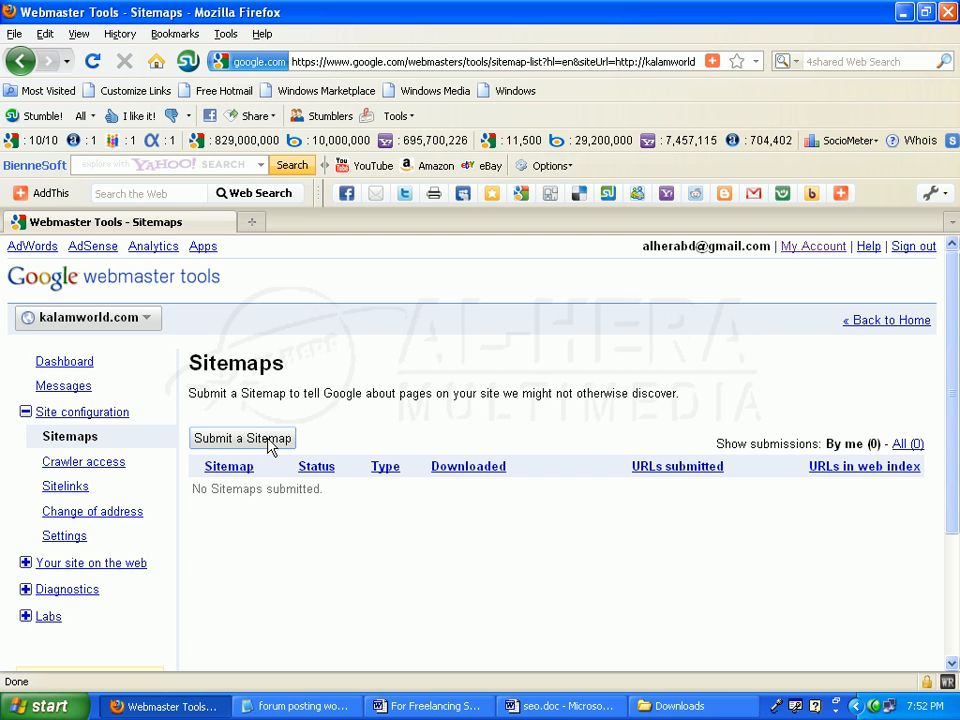
Copy the file name sitemap.xml from the Downloads folder.
{"action": "left_click", "coordinate": [698, 706]}
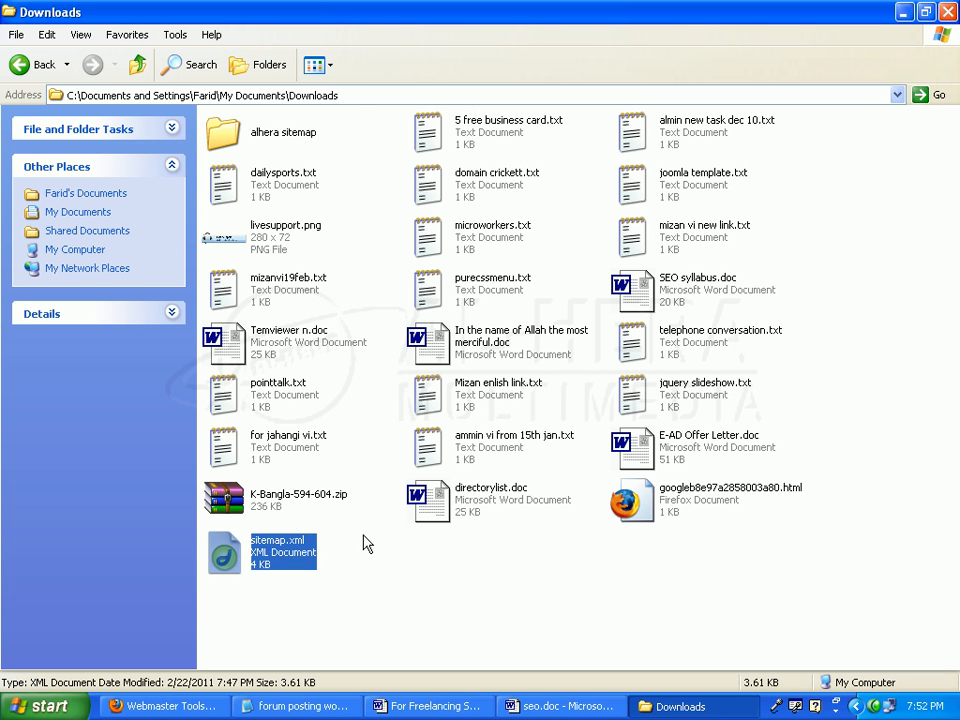
{"action": "key", "text": "F2"}
{"action": "key", "text": "ctrl+c"}
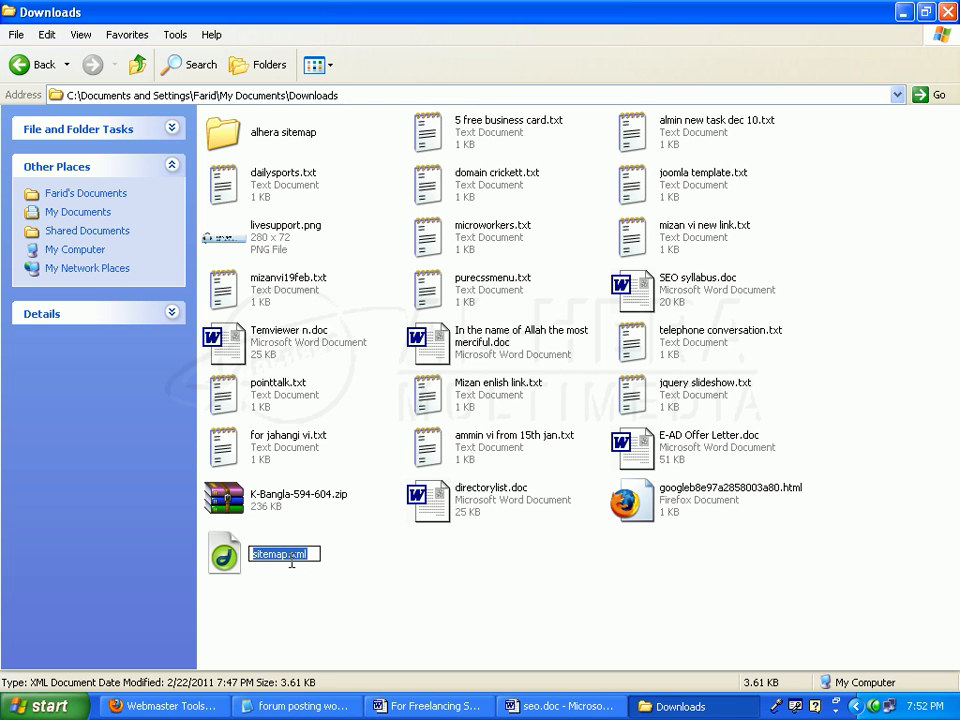
Submit sitemap.xml as the sitemap for kalamworld.com in Webmaster Tools and check the submitted URLs.
{"action": "left_click", "coordinate": [181, 708]}
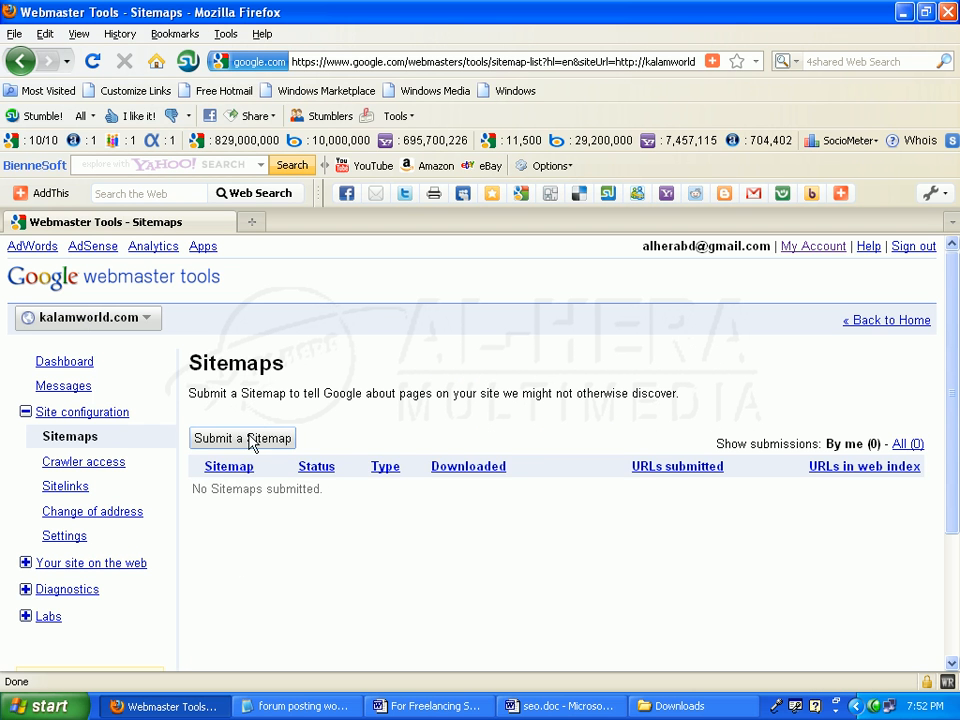
{"action": "left_click", "coordinate": [238, 440]}
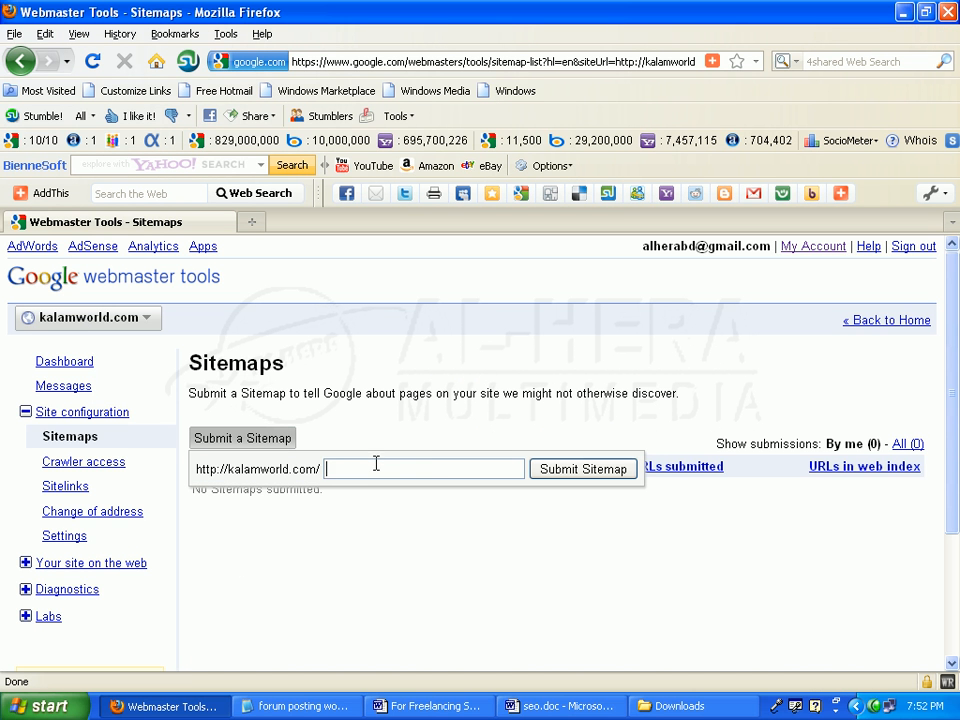
{"action": "key", "text": "ctrl+v"}
{"action": "key", "text": "Down"}
{"action": "left_click_drag", "start_coordinate": [409, 471], "coordinate": [312, 470]}
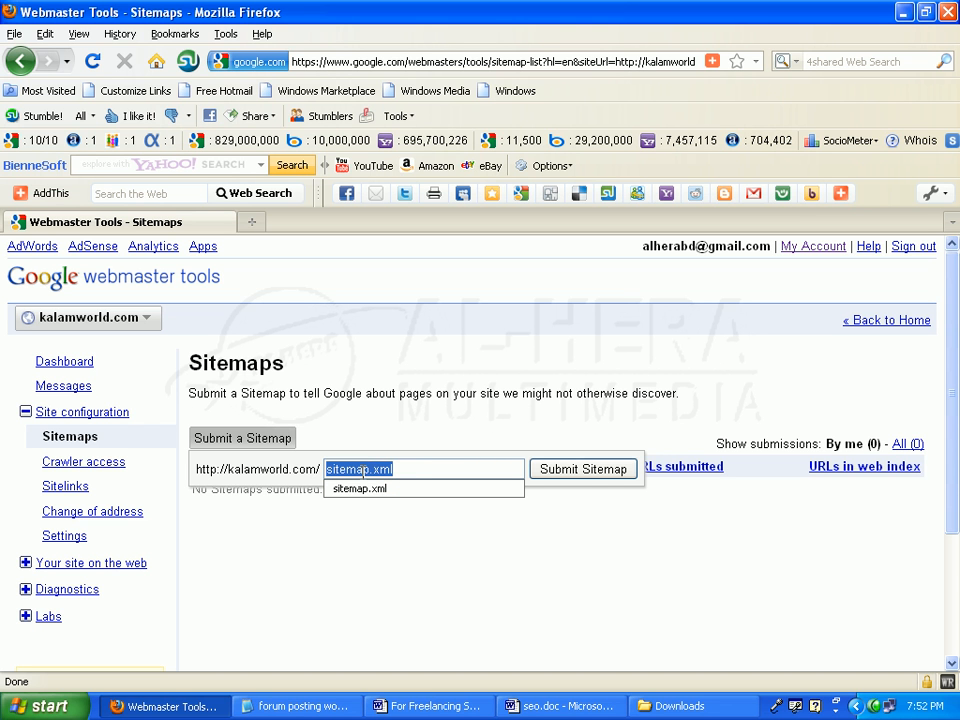
{"action": "left_click", "coordinate": [581, 474]}
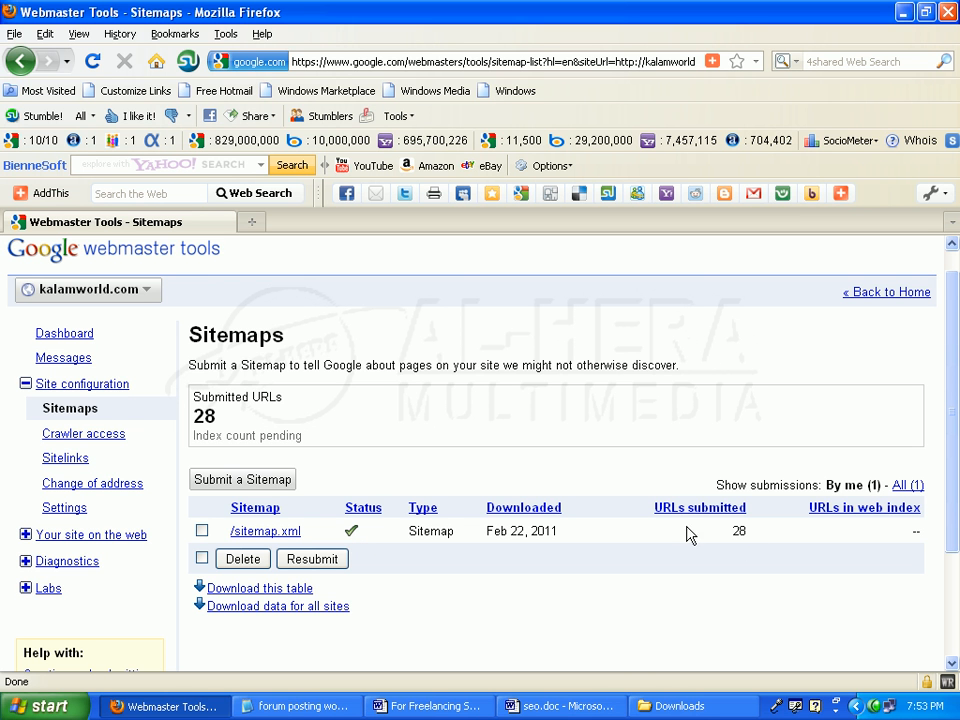
{"action": "left_click_drag", "start_coordinate": [745, 530], "coordinate": [727, 540]}
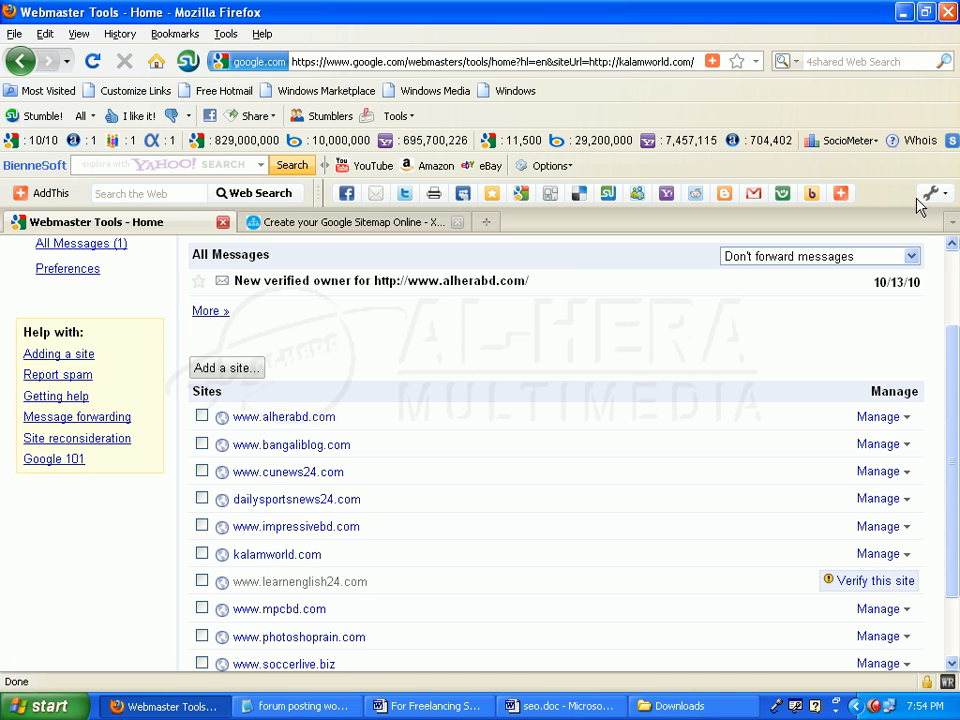
Review the site list on the Webmaster Tools home page, and bring up the sitemap generation form on XML-Sitemaps.com.
{"action": "mouse_move", "coordinate": [957, 300]}
{"action": "left_mouse_down"}
{"action": "mouse_move", "coordinate": [954, 446]}
{"action": "mouse_move", "coordinate": [955, 298]}
{"action": "left_mouse_up"}
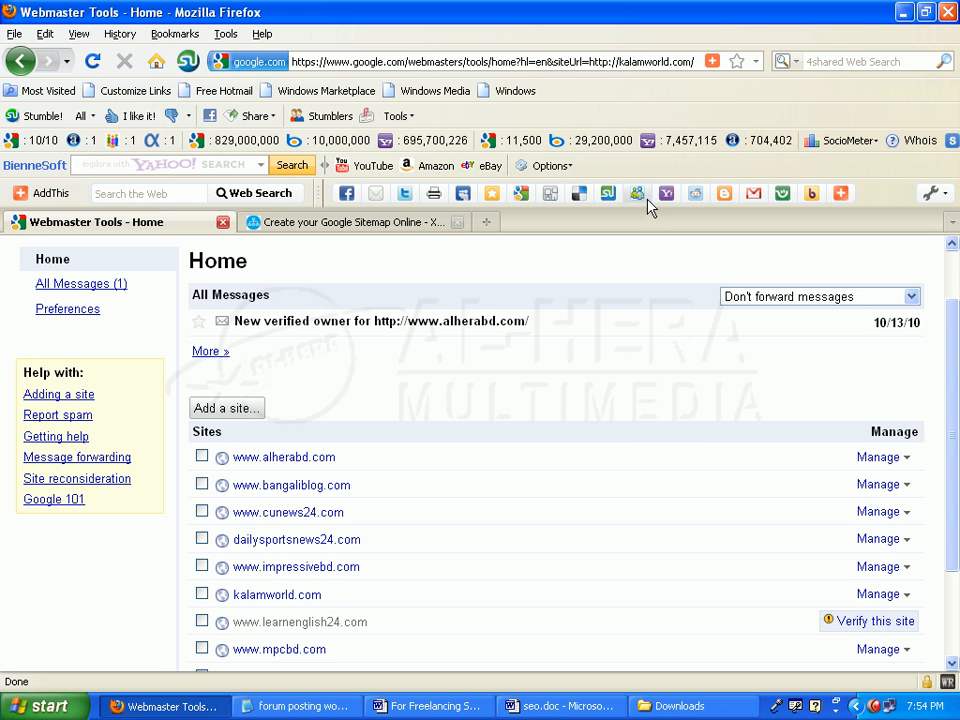
{"action": "left_click_drag", "start_coordinate": [955, 385], "coordinate": [955, 345]}
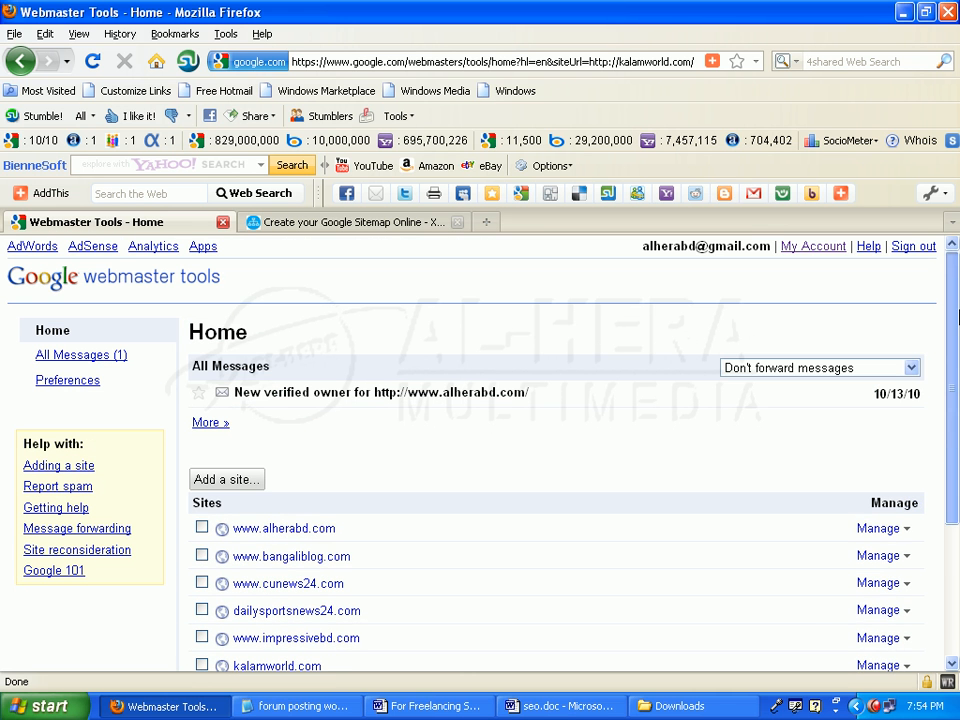
{"action": "right_click", "coordinate": [903, 409]}
{"action": "left_click", "coordinate": [938, 336]}
{"action": "scroll", "coordinate": [957, 319], "scroll_direction": "down", "scroll_amount": 3}
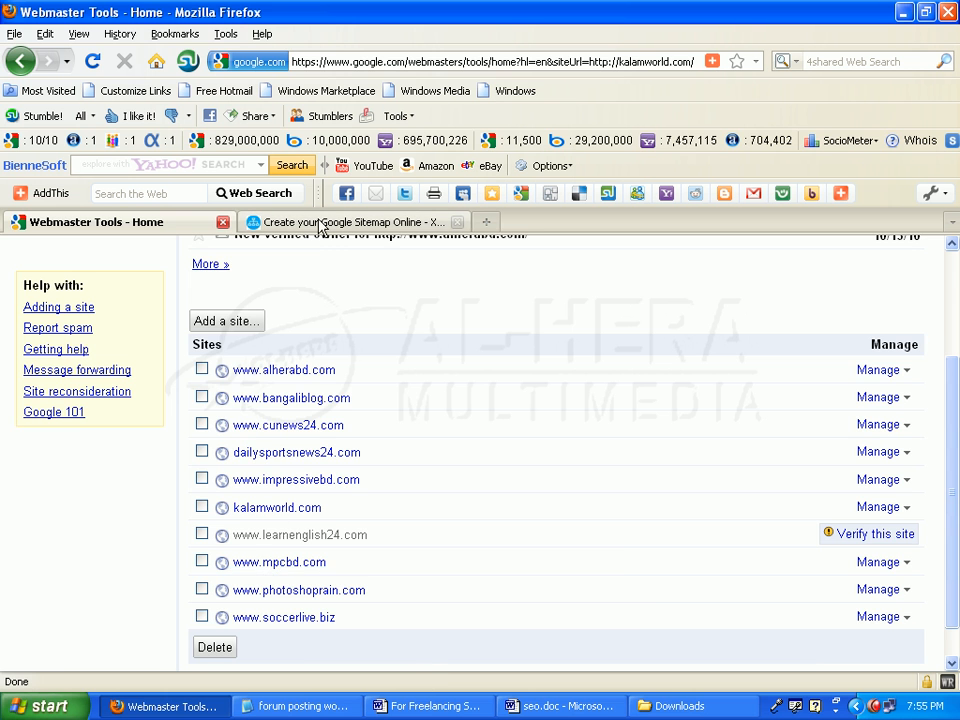
{"action": "left_click", "coordinate": [250, 224]}
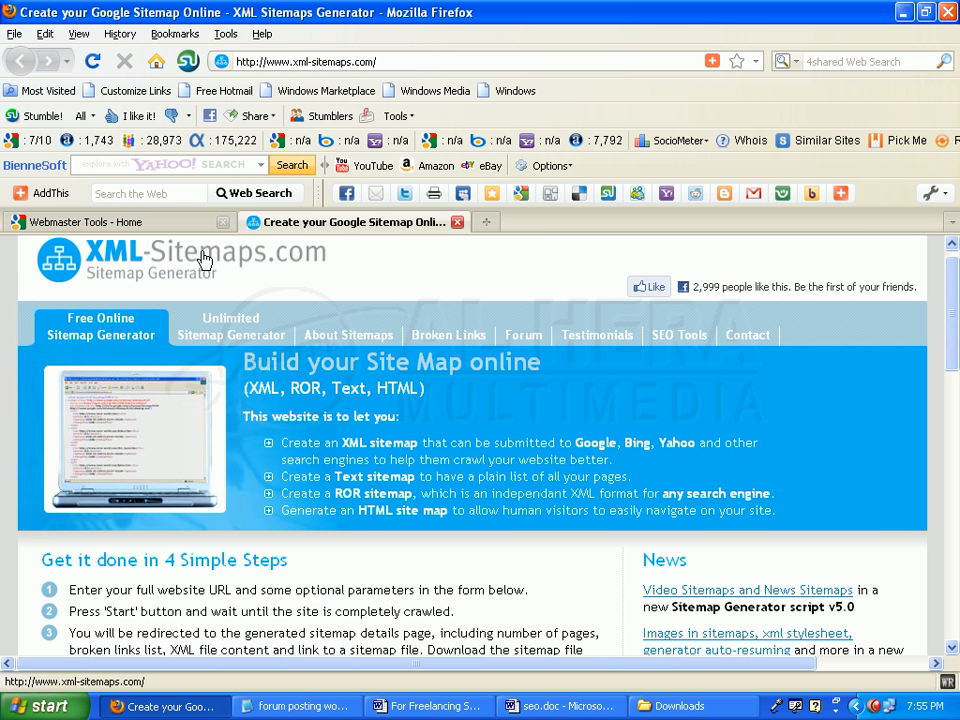
{"action": "left_click_drag", "start_coordinate": [954, 304], "coordinate": [957, 426]}
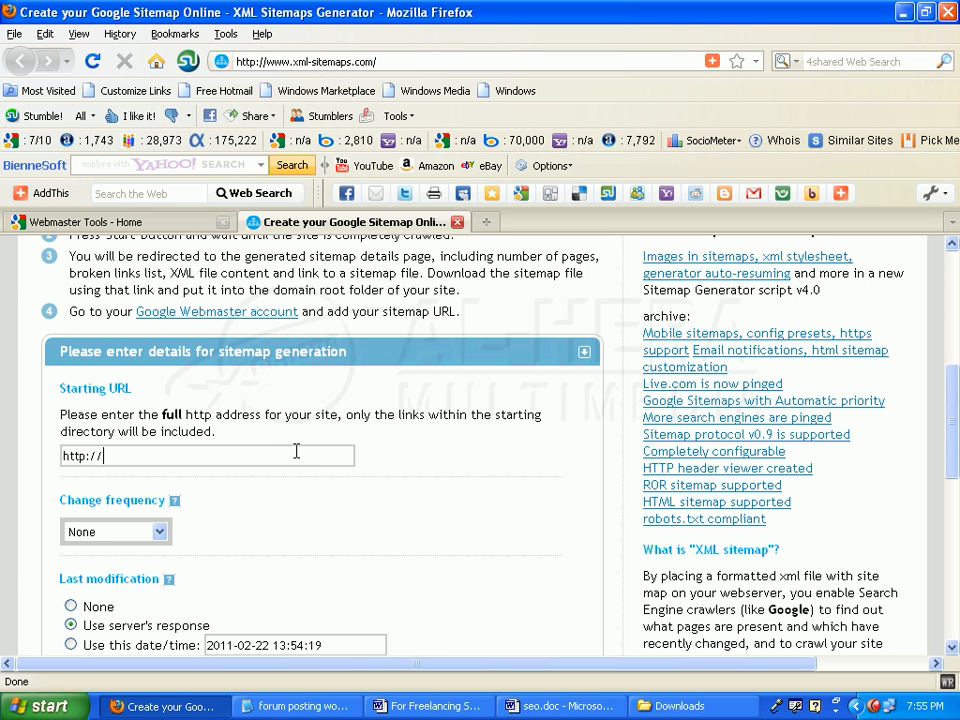
{"action": "type", "text": "www"}
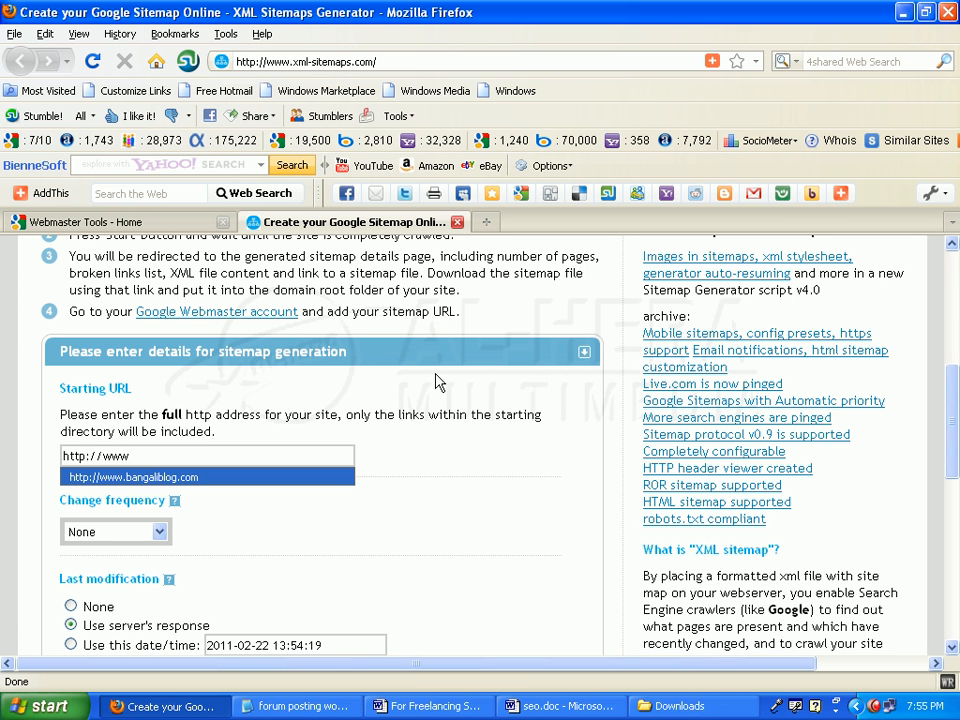
{"action": "left_click", "coordinate": [190, 225]}
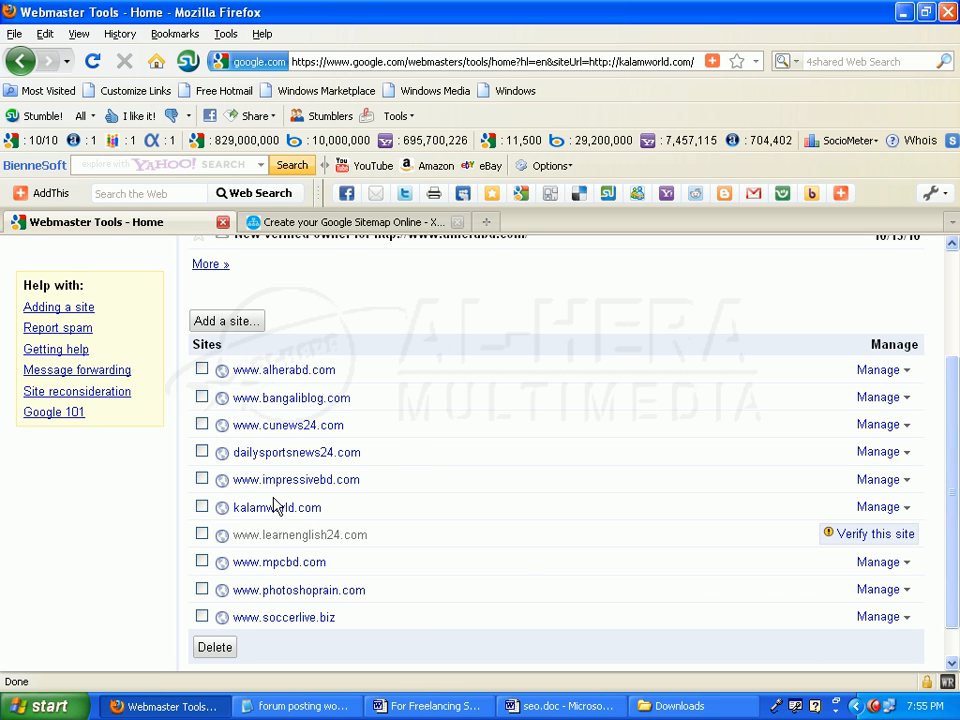
{"action": "left_click", "coordinate": [310, 222]}
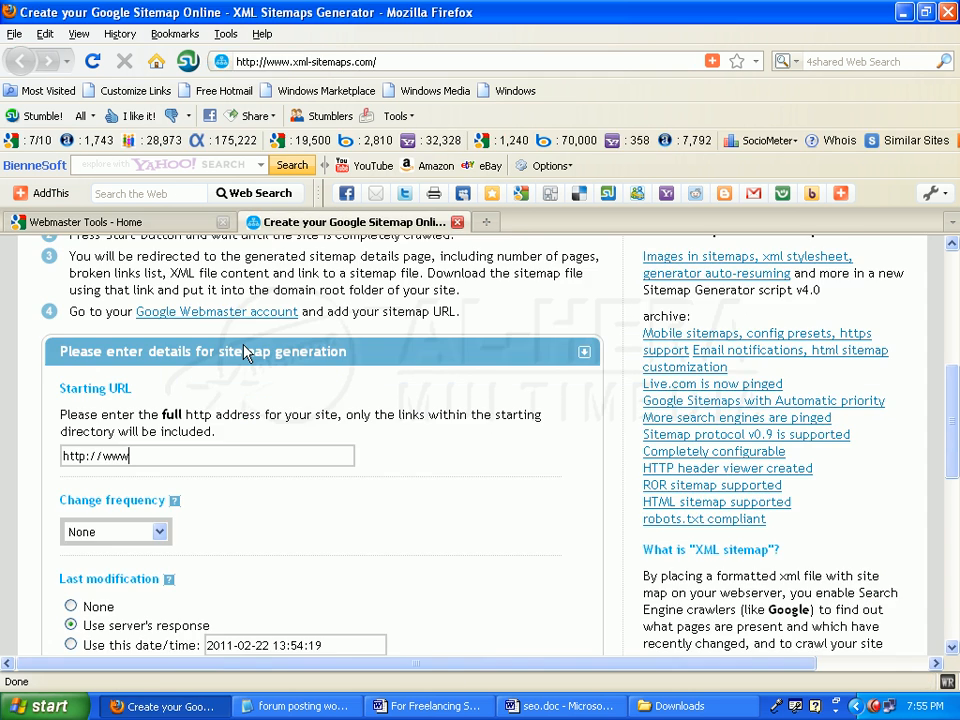
{"action": "double_click", "coordinate": [125, 455]}
{"action": "key", "text": "BackSpace"}
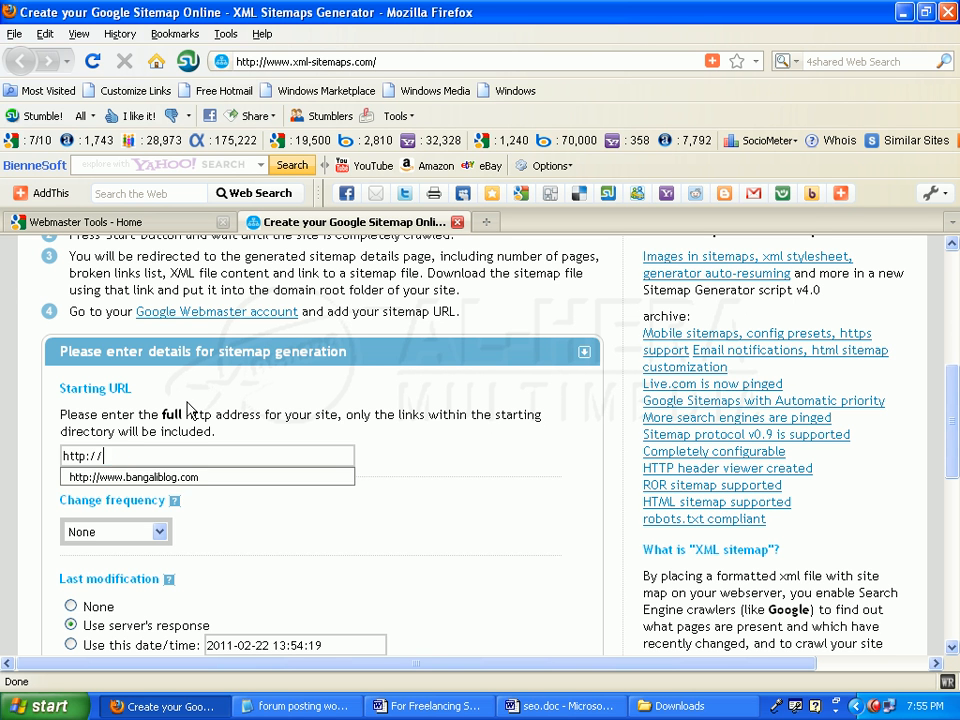